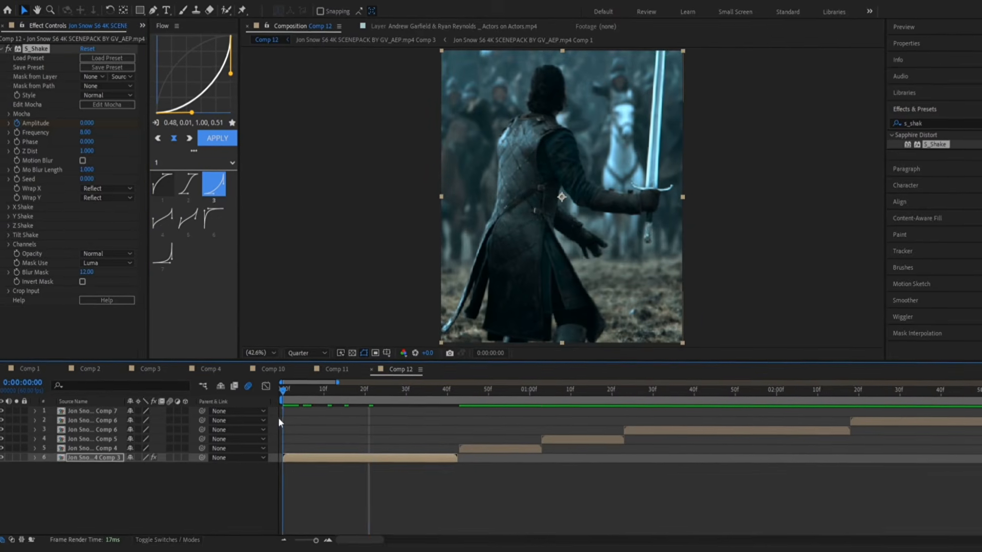
# Keyframe the S_Shake Amplitude at 5 on the first frame of the Comp 3 layer
pyautogui.press('u')
pyautogui.click(137, 482)
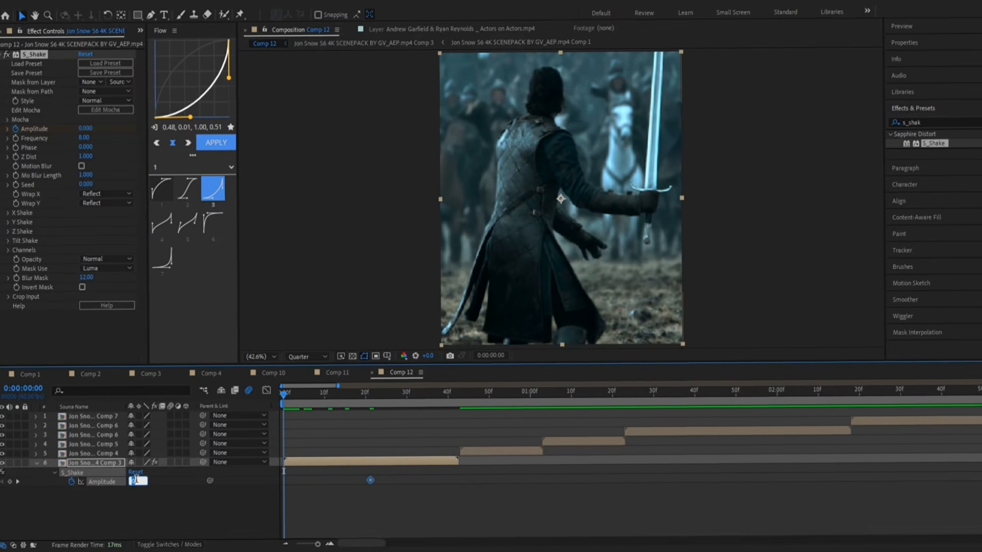
pyautogui.write('5')
pyautogui.press('Return')
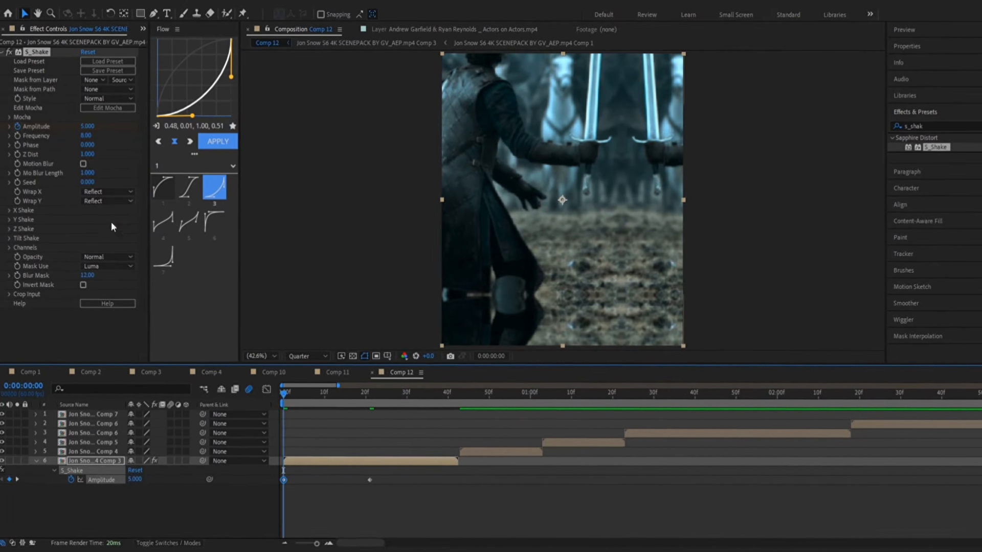
# Set the S_Shake Frequency to 20 and enable its Motion Blur
pyautogui.click(85, 134)
pyautogui.write('20')
pyautogui.press('Return')
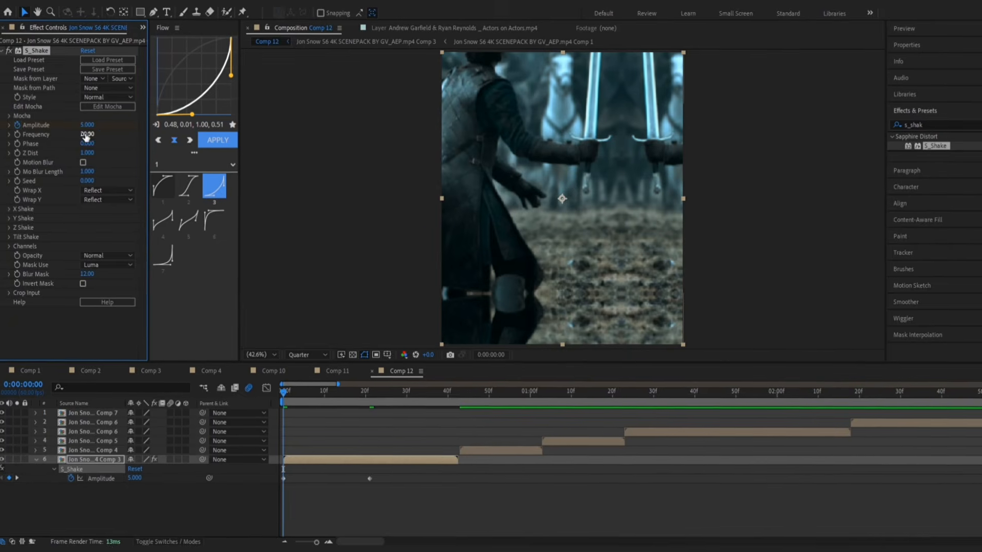
pyautogui.click(85, 163)
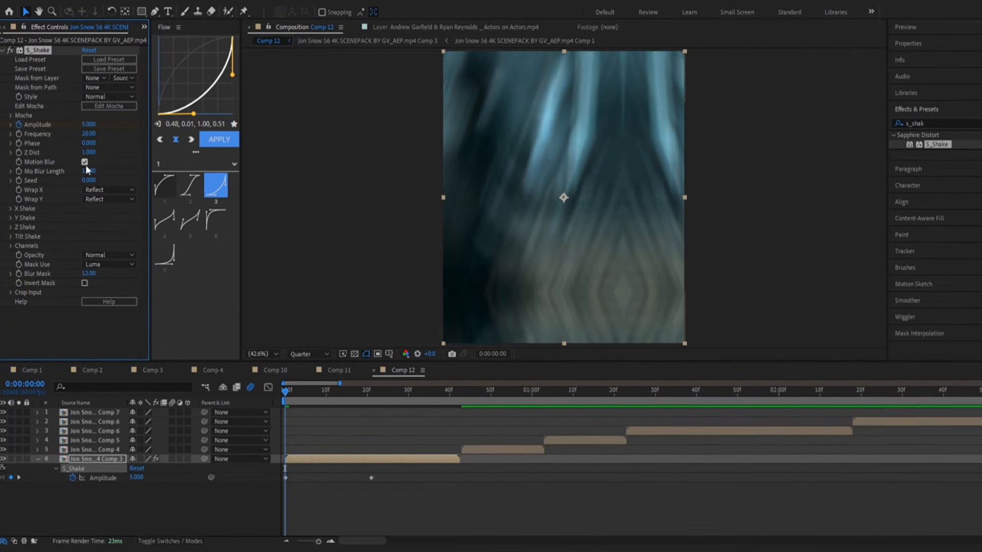
# Set the X Rand Amp of S_Shake to 125
pyautogui.click(11, 208)
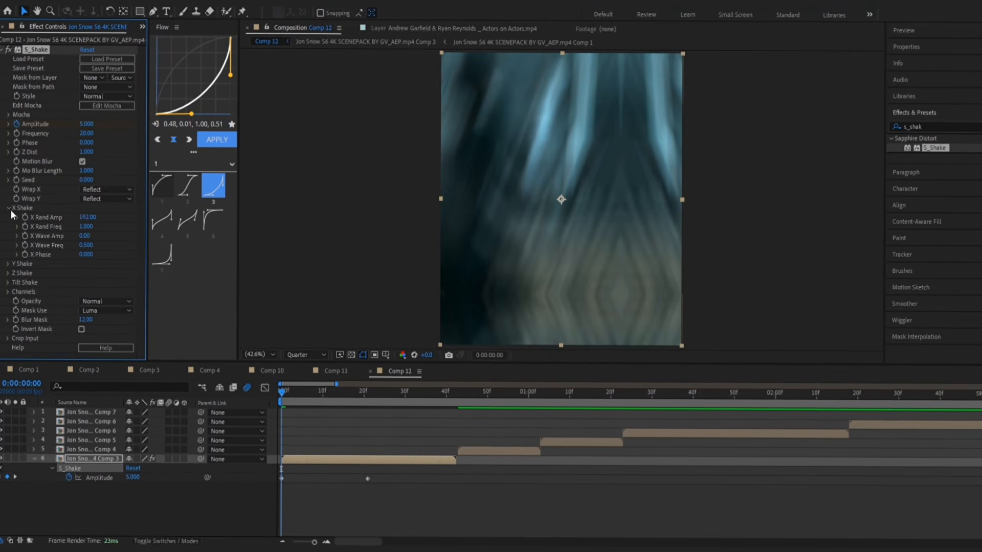
pyautogui.click(87, 216)
pyautogui.write('125')
pyautogui.press('Return')
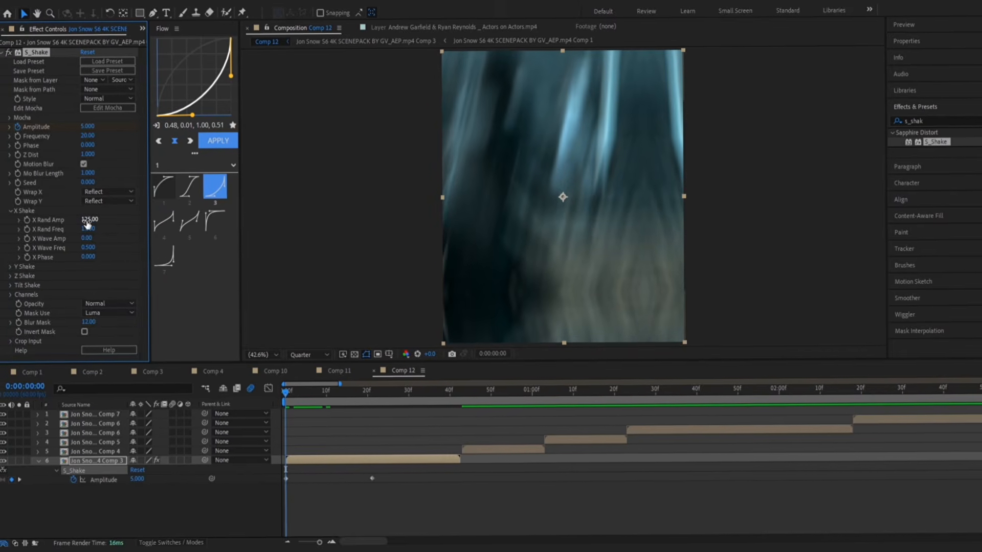
pyautogui.click(7, 210)
# Set the Y Rand Amp of S_Shake to 170 and check the Tilt Shake settings
pyautogui.click(9, 219)
pyautogui.click(86, 227)
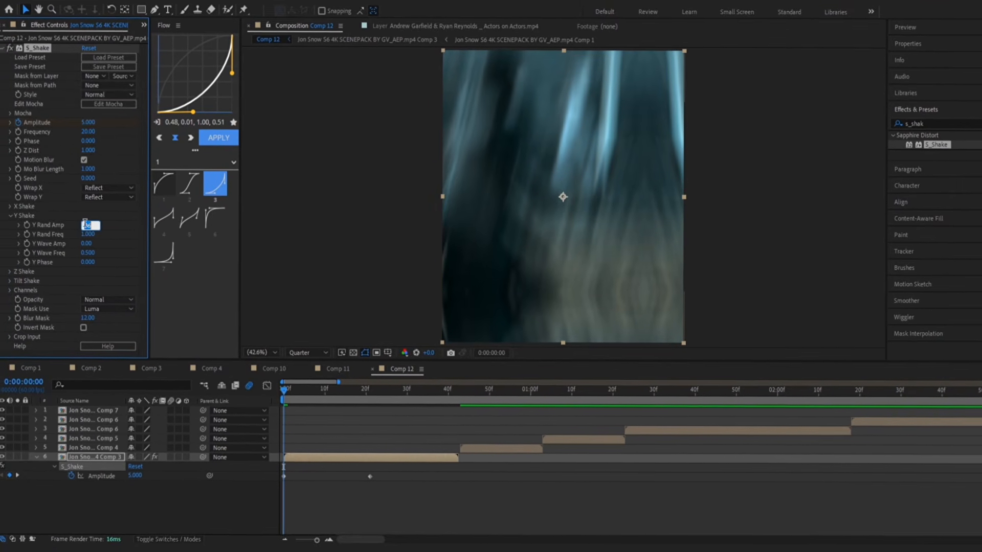
pyautogui.write('125')
pyautogui.press('Return')
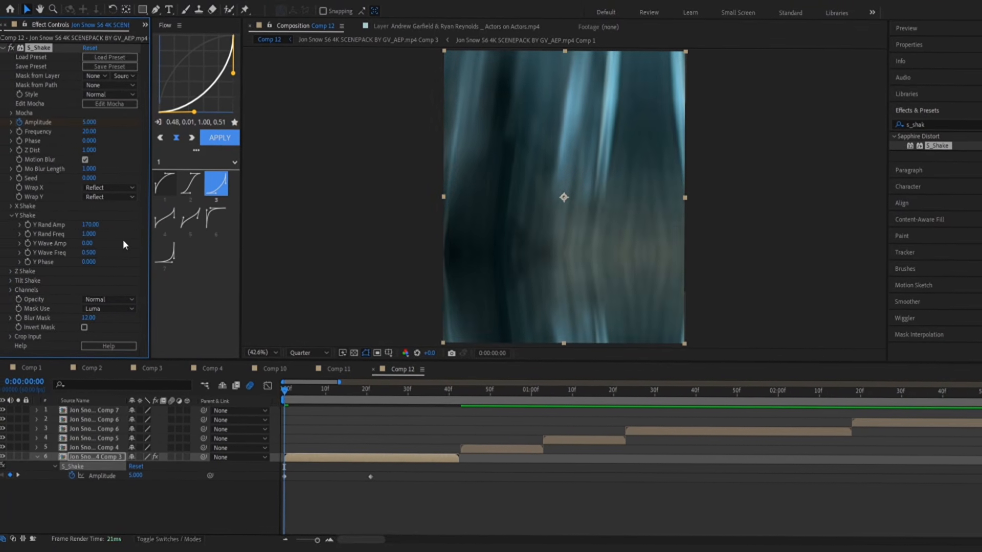
pyautogui.click(9, 216)
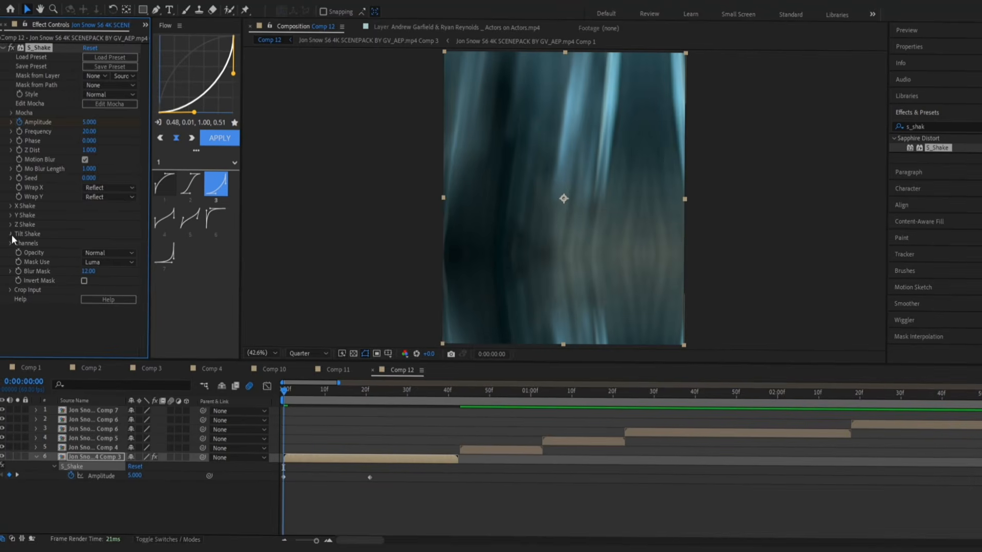
pyautogui.click(10, 234)
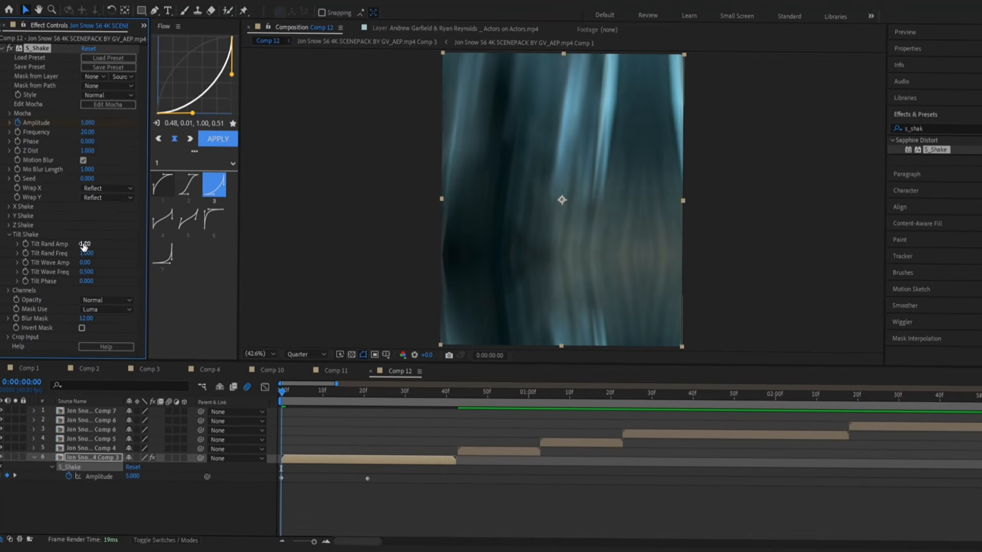
pyautogui.click(9, 234)
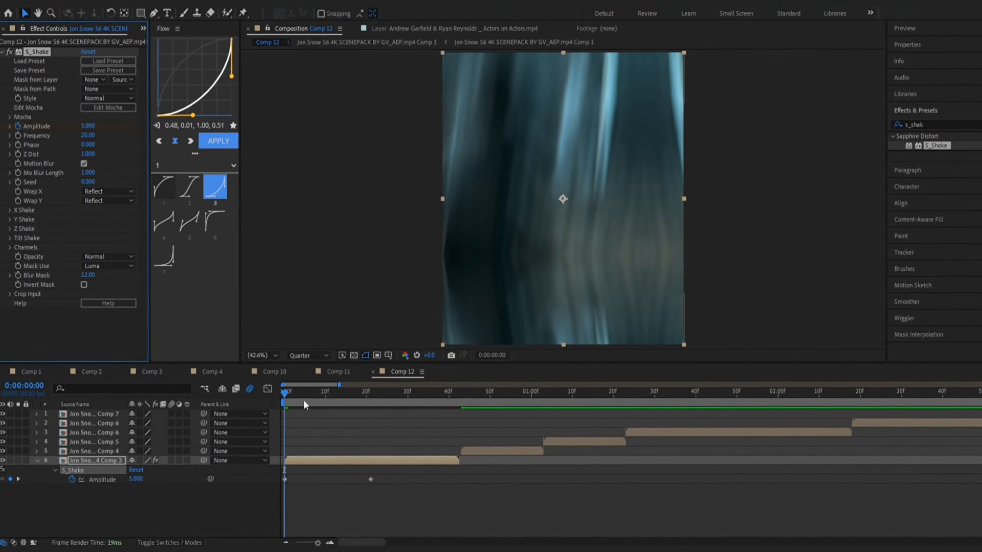
# Apply Easy Ease to both Amplitude keyframes of S_Shake
pyautogui.click(315, 391)
pyautogui.moveTo(384, 490); pyautogui.dragTo(282, 460)
pyautogui.rightClick(368, 477)
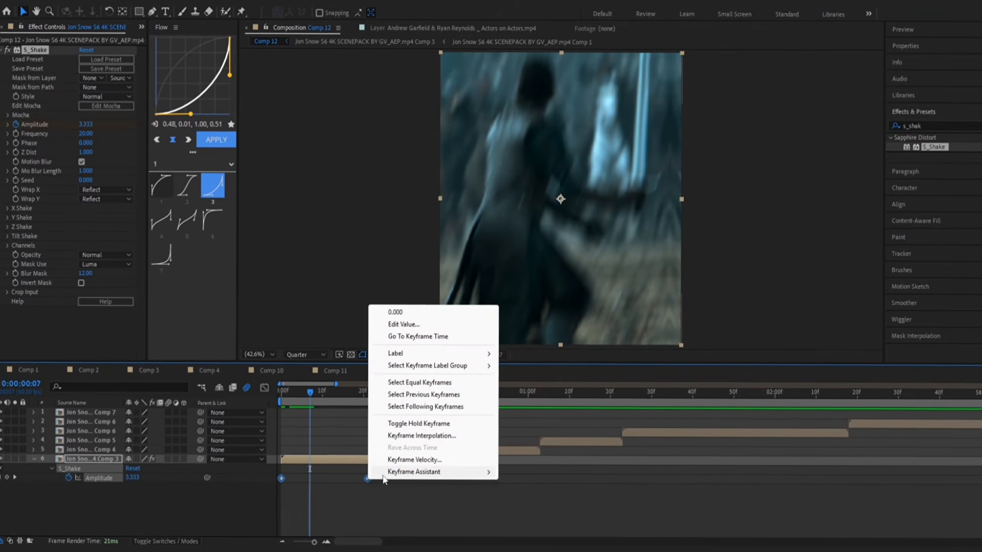
pyautogui.moveTo(481, 468)
pyautogui.click(523, 403)
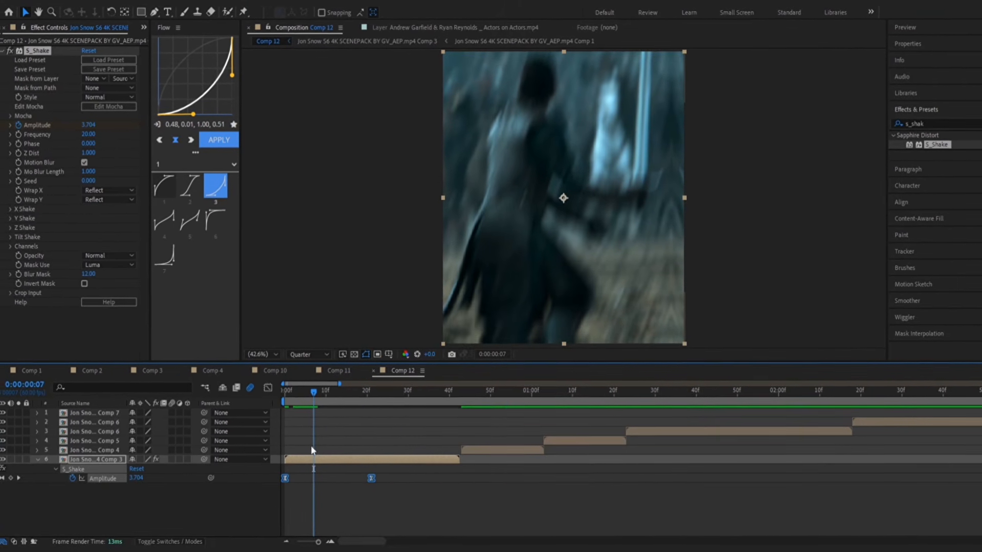
# Reshape the Amplitude value curve so it falls steeply at the start and flattens into the last keyframe, and preview the shake
pyautogui.press('Home')
pyautogui.click(264, 389)
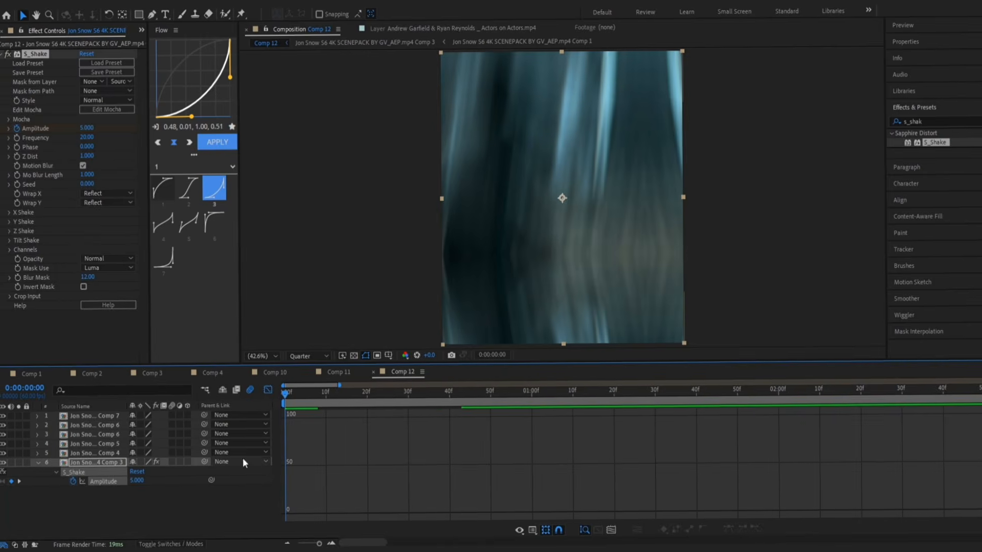
pyautogui.click(78, 476)
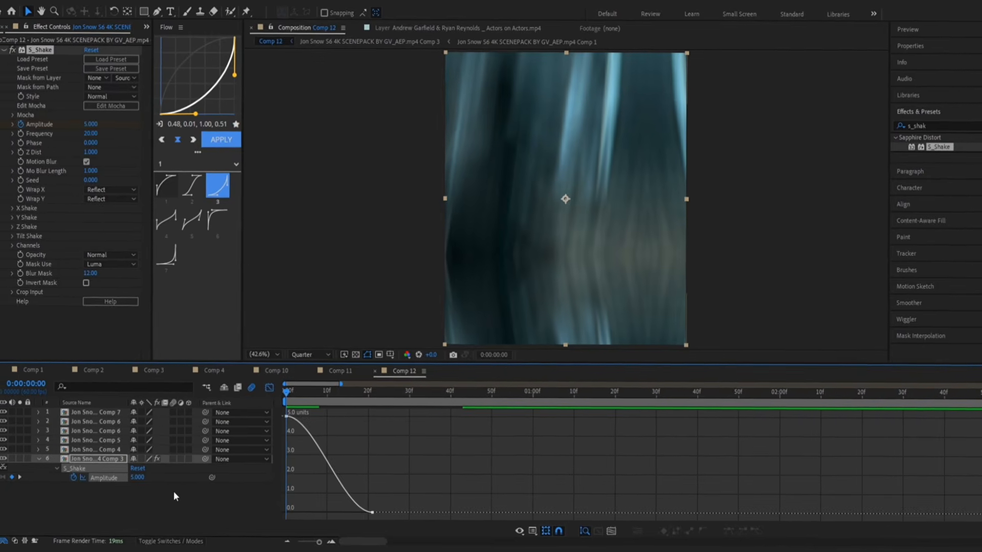
pyautogui.doubleClick(318, 458)
pyautogui.moveTo(313, 418); pyautogui.dragTo(286, 464)
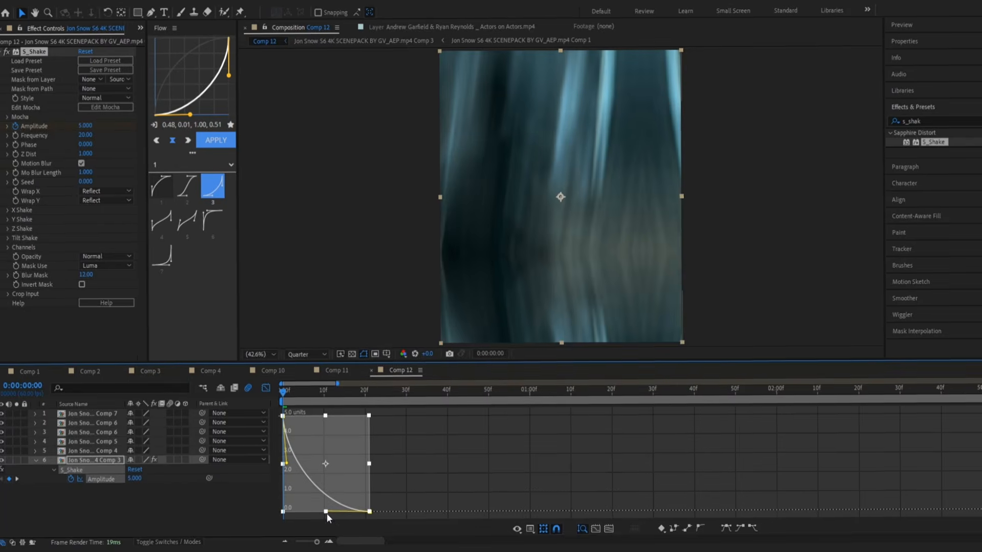
pyautogui.click(268, 387)
pyautogui.moveTo(289, 400); pyautogui.dragTo(315, 410)
pyautogui.press('space')
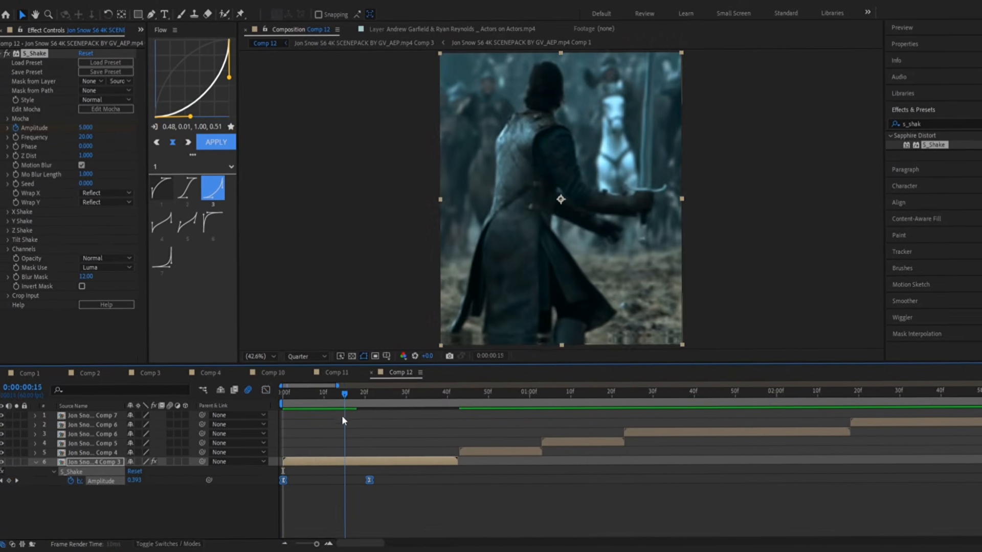
pyautogui.press('space')
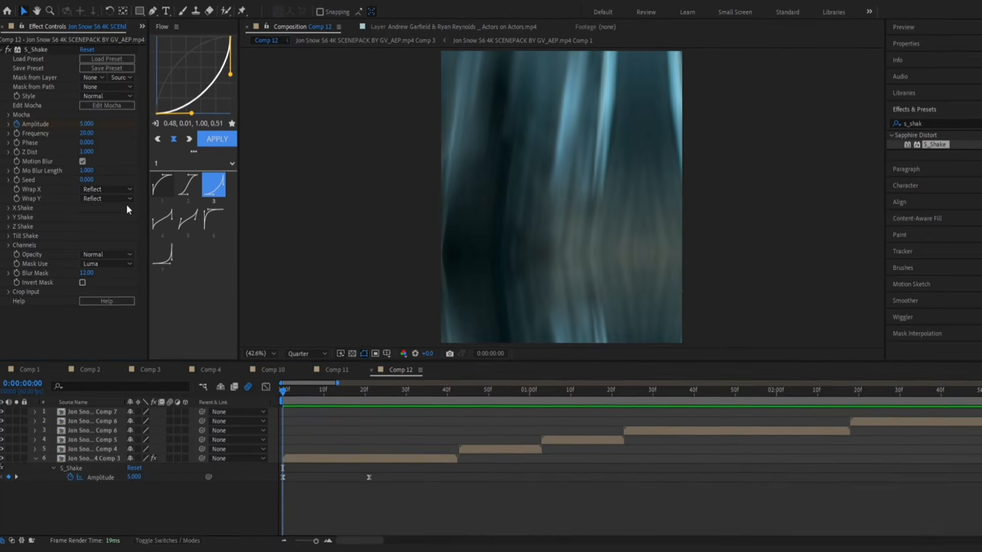
# Add Motion Tile with a 150 output width and mirrored edges, and place it above S_Shake in the effect order
pyautogui.click(9, 67)
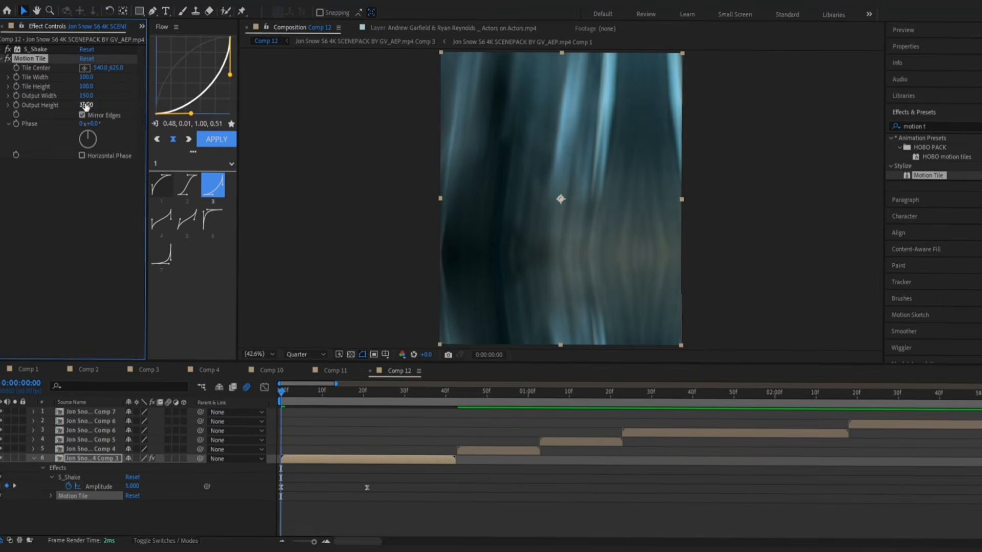
pyautogui.moveTo(26, 57); pyautogui.dragTo(27, 57)
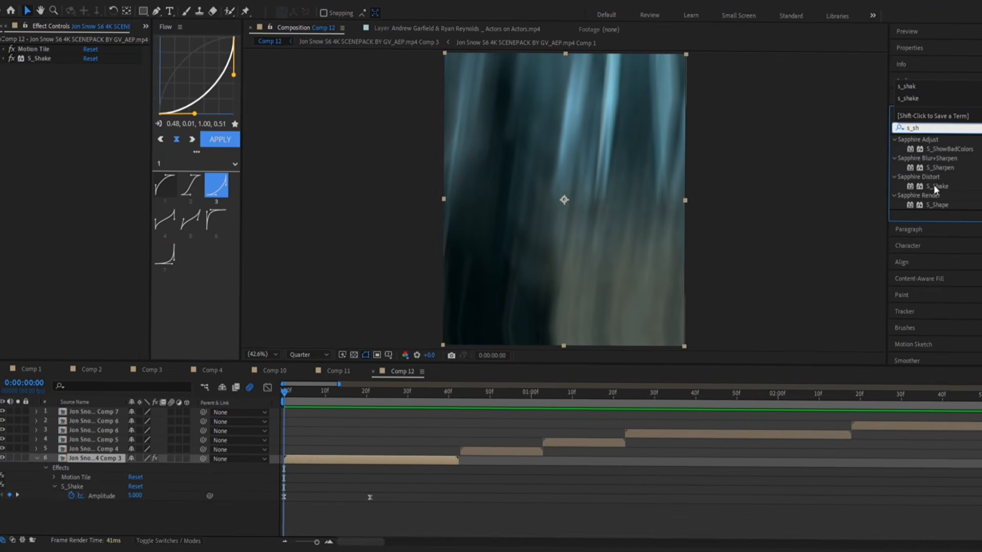
# Add a second S_Shake, S_Flicker and S_BlurMoCurves to the Comp 3 layer's effect stack
pyautogui.moveTo(207, 131); pyautogui.dragTo(102, 168)
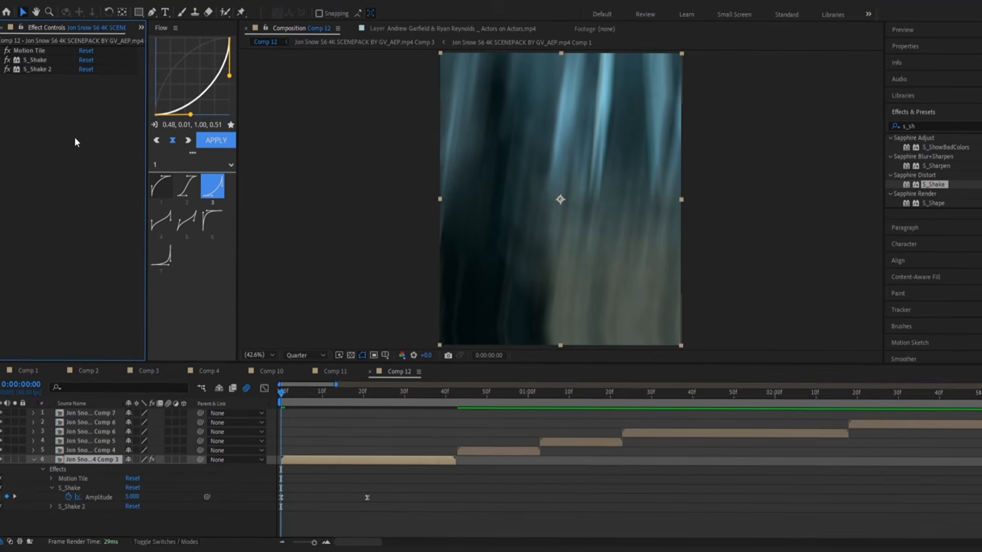
pyautogui.write('fli')
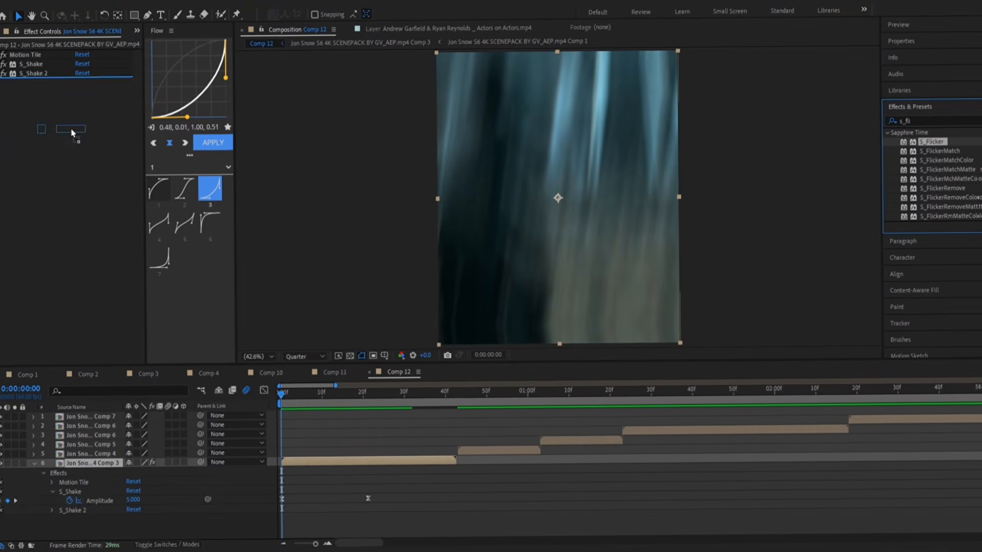
pyautogui.moveTo(71, 132); pyautogui.dragTo(72, 131)
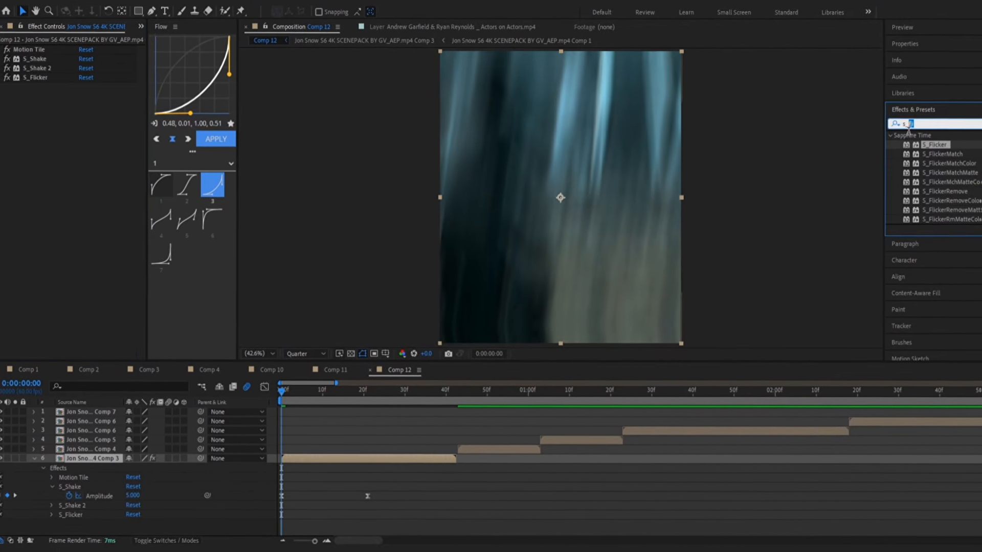
pyautogui.write('l')
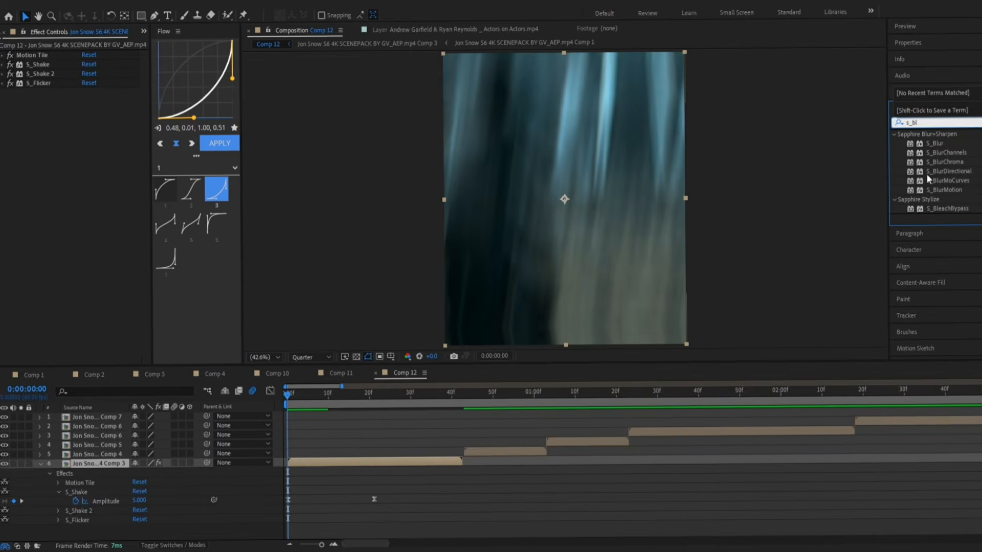
pyautogui.moveTo(941, 184); pyautogui.dragTo(122, 153)
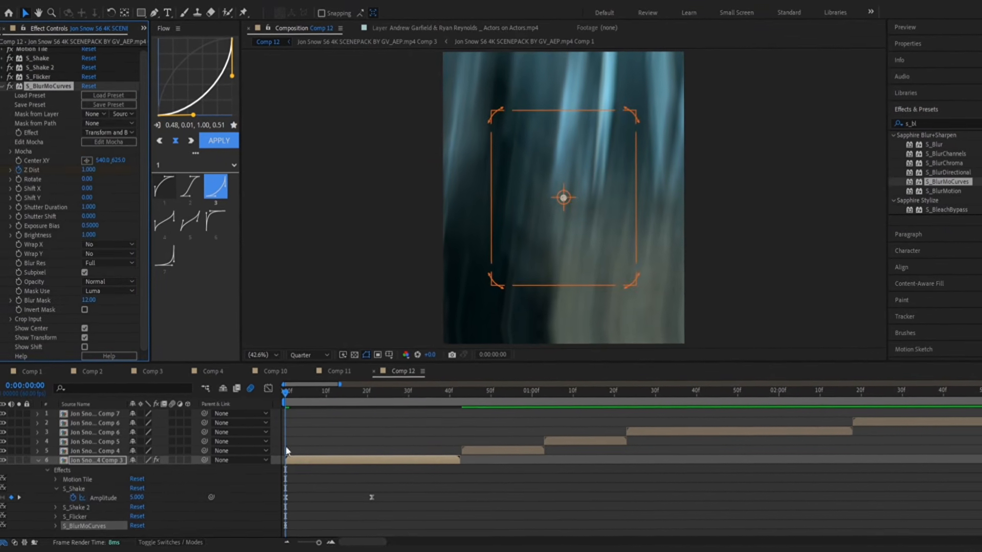
# Keyframe the S_BlurMoCurves Z Dist at 0.75 on frame 42 and move the effect's center onto the man's head, about 472, 116
pyautogui.click(458, 398)
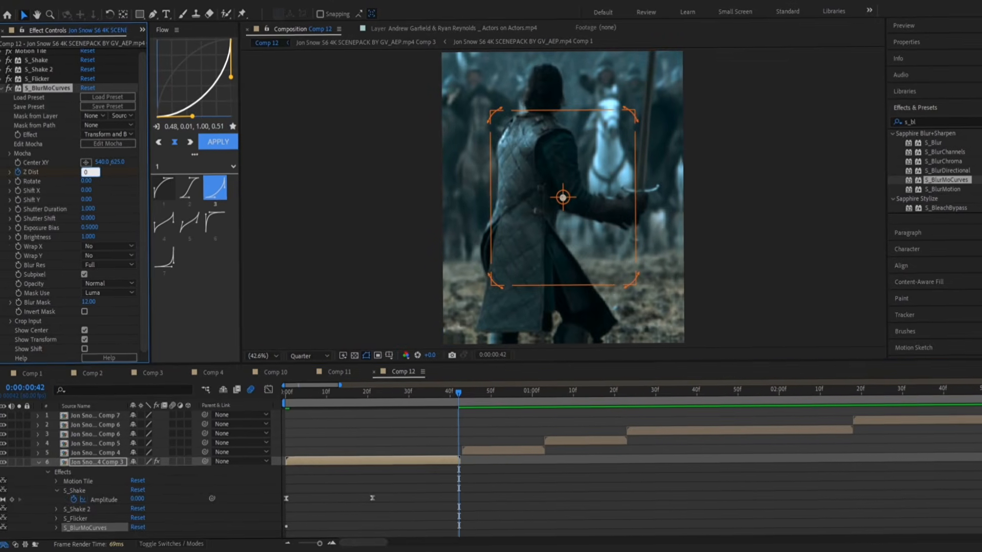
pyautogui.write('0.7')
pyautogui.press('Return')
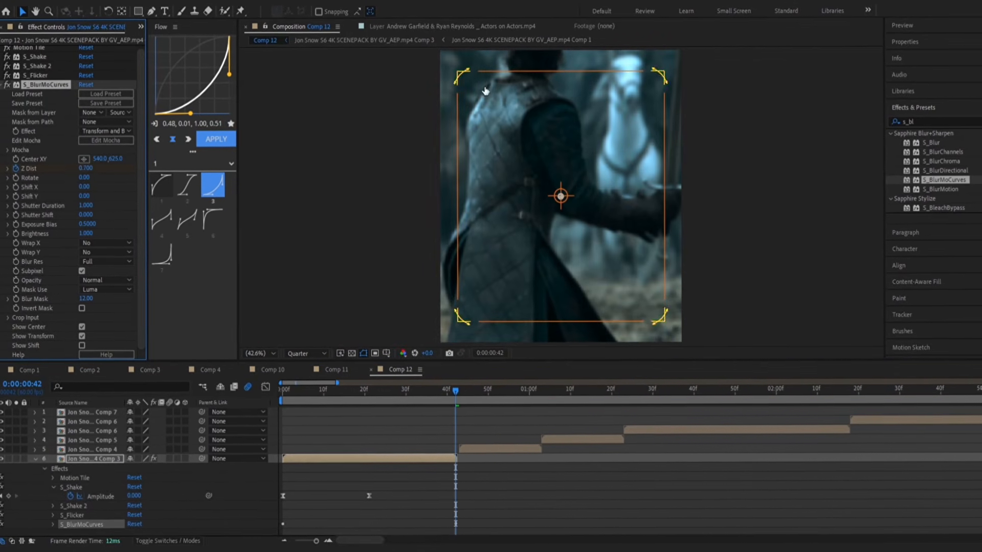
pyautogui.click(85, 169)
pyautogui.write('0.')
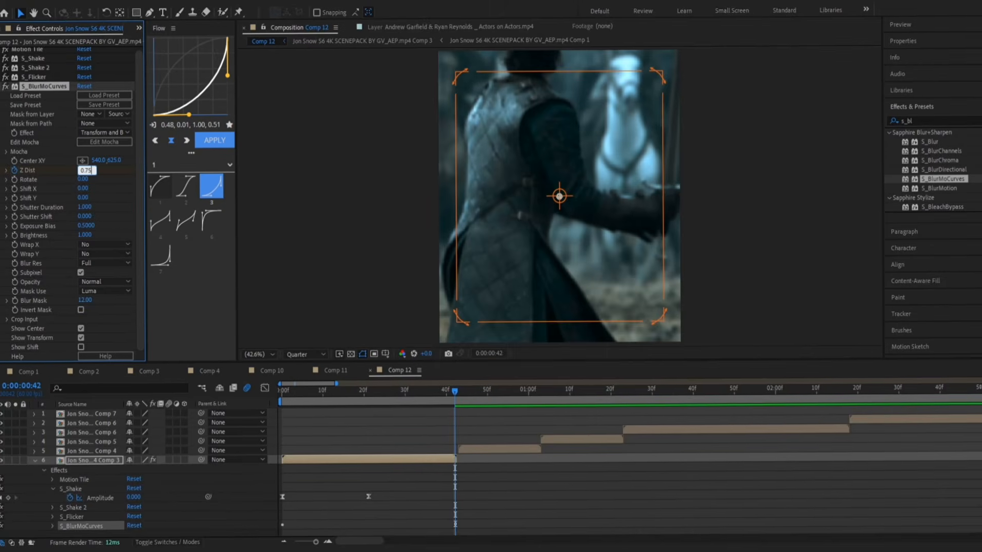
pyautogui.moveTo(559, 196); pyautogui.dragTo(547, 79)
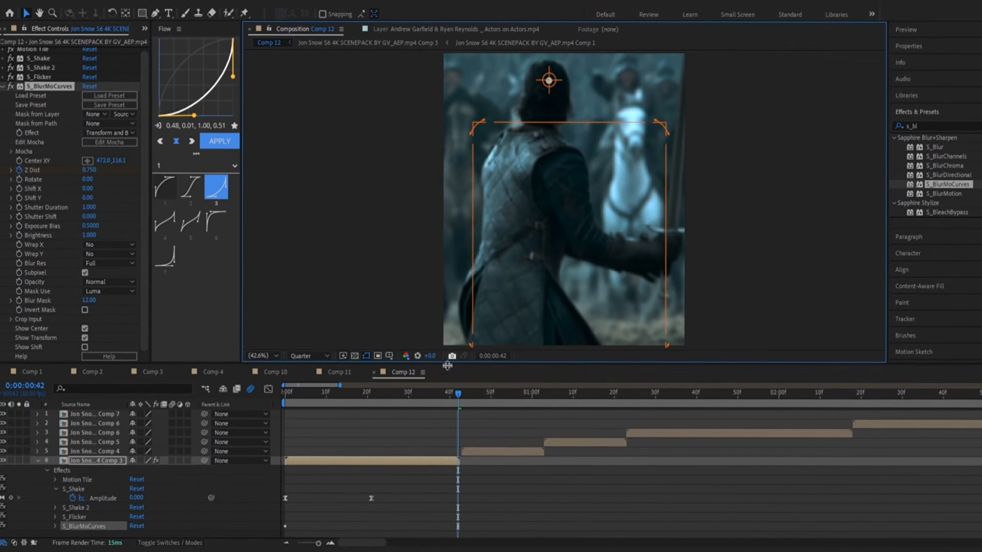
# Ease both Z Dist keyframes with Flow preset 4 (0.00, 0.49, 1.00, 0.51) and preview the composition from the start
pyautogui.press('u')
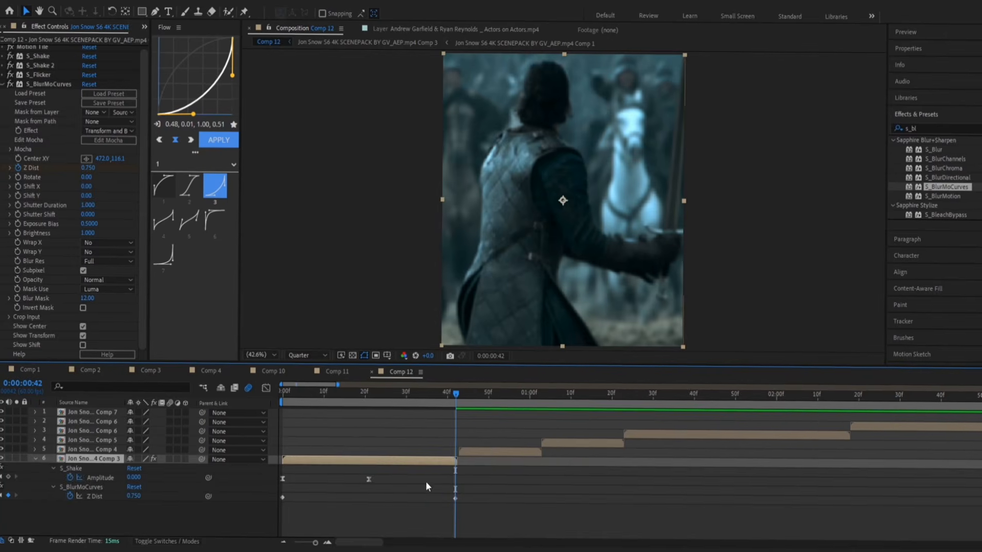
pyautogui.moveTo(475, 510); pyautogui.dragTo(282, 488)
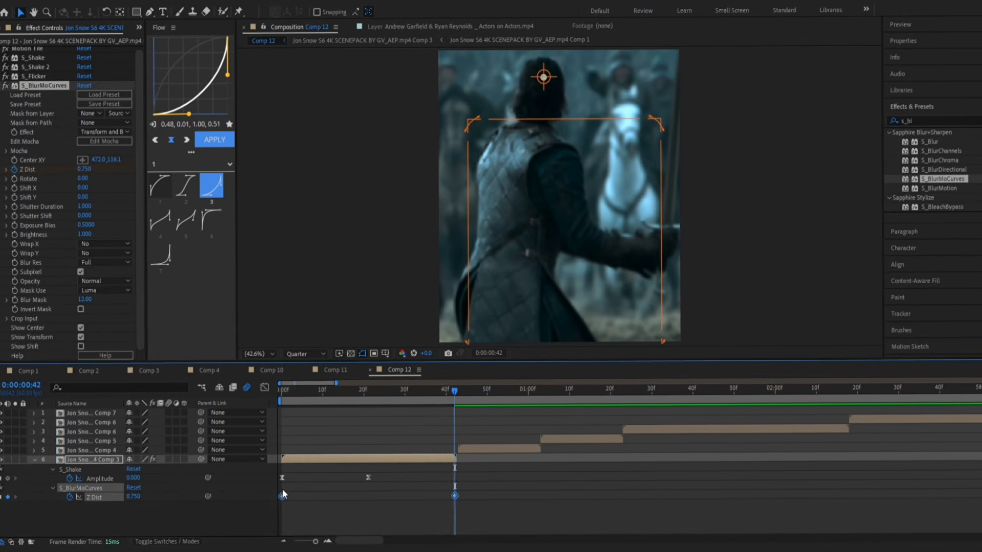
pyautogui.press('F9')
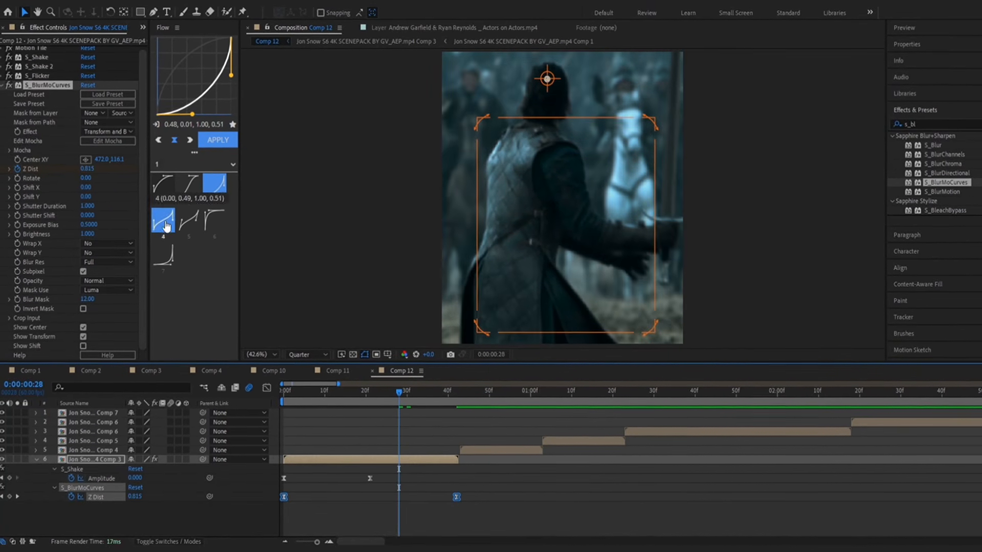
pyautogui.click(166, 227)
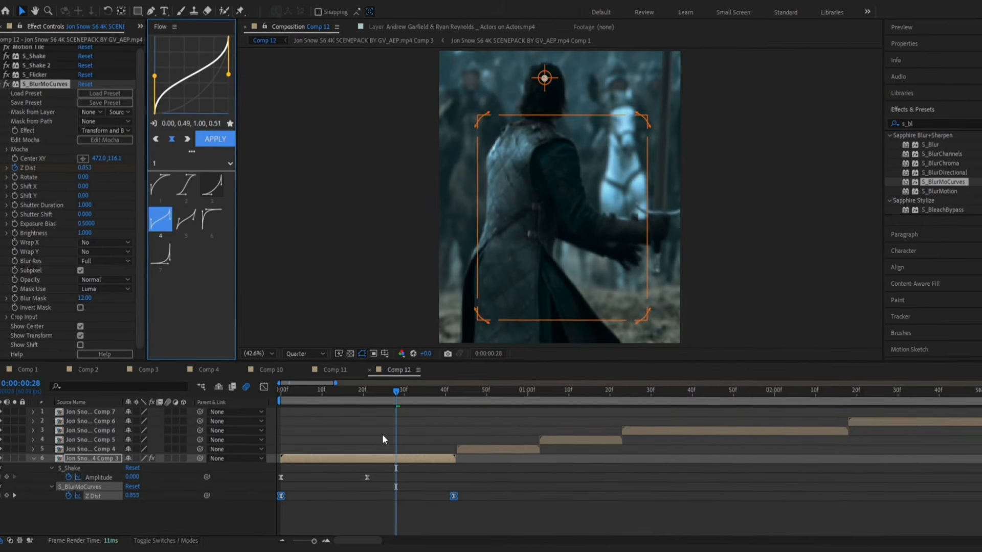
pyautogui.moveTo(392, 392); pyautogui.dragTo(248, 427)
pyautogui.click(335, 439)
pyautogui.press('space')
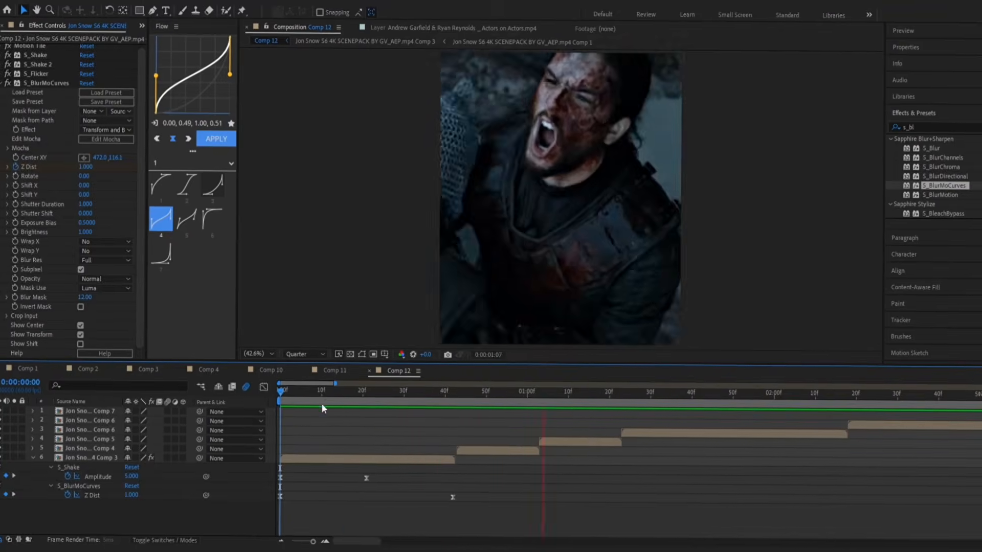
pyautogui.click(321, 404)
pyautogui.press('u')
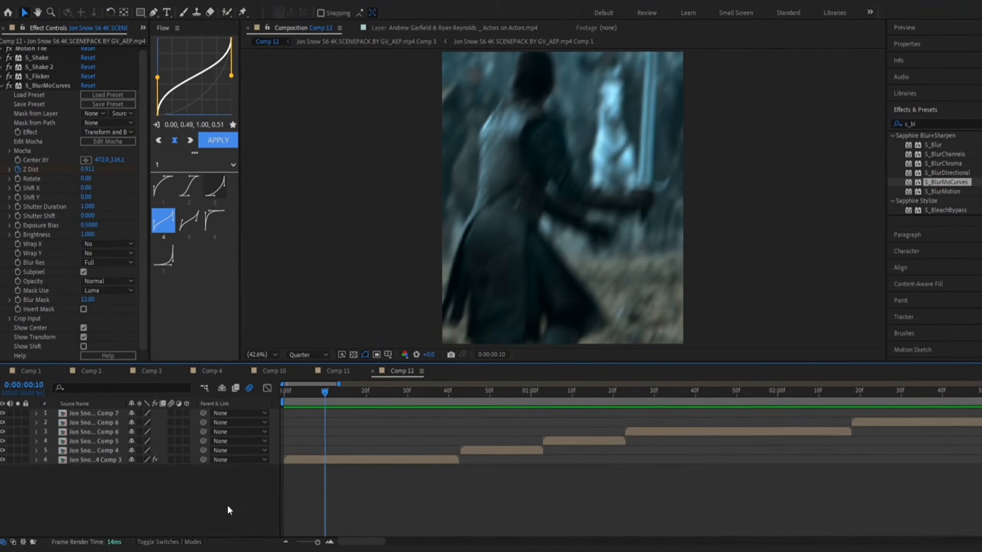
# Create an adjustment layer, trim its end to match the first clip, and place it directly above the Comp 3 layer
pyautogui.click(6, 85)
pyautogui.press('Home')
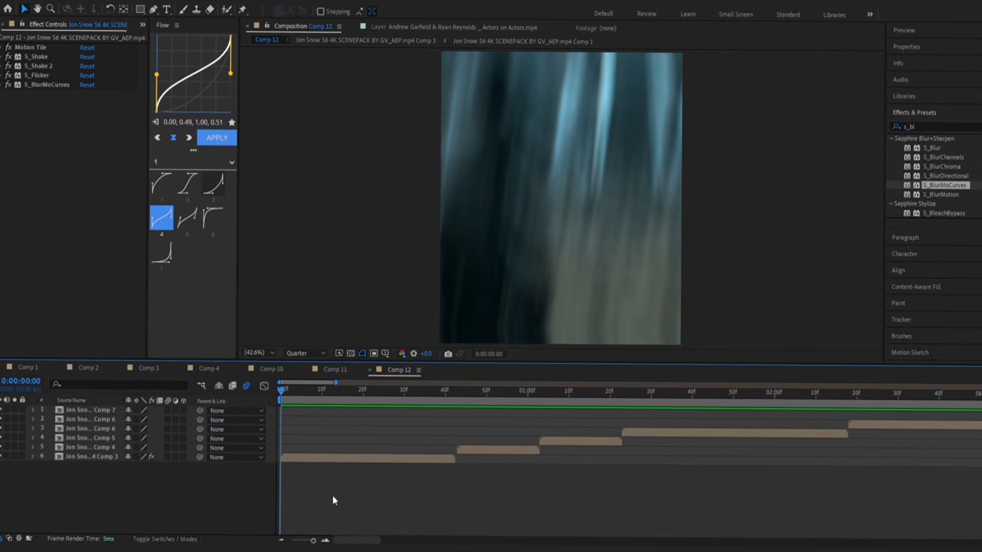
pyautogui.hotkey('ctrl', 'alt', 'y')
pyautogui.press('space')
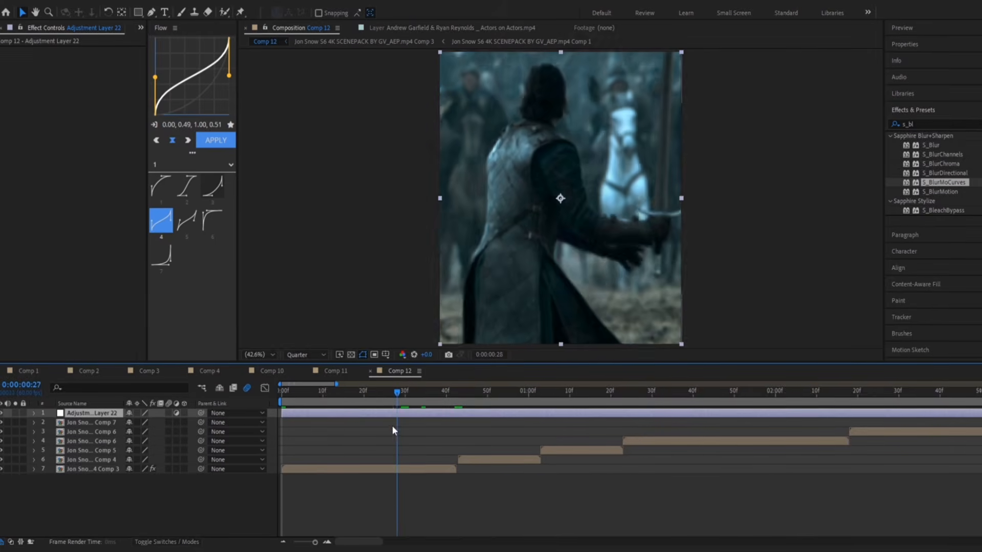
pyautogui.moveTo(373, 428); pyautogui.dragTo(293, 422)
pyautogui.click(458, 398)
pyautogui.hotkey('alt', ']')
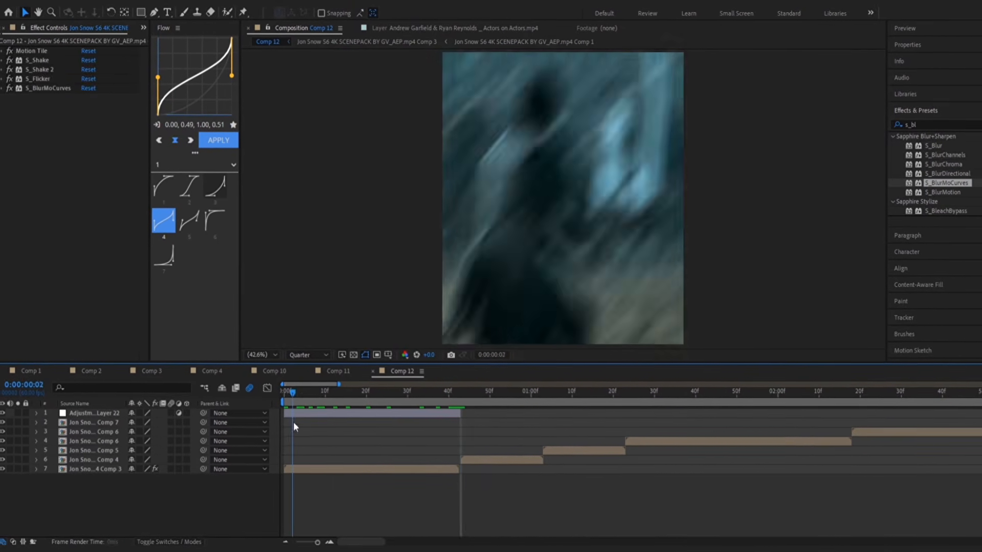
pyautogui.moveTo(90, 418); pyautogui.dragTo(133, 474)
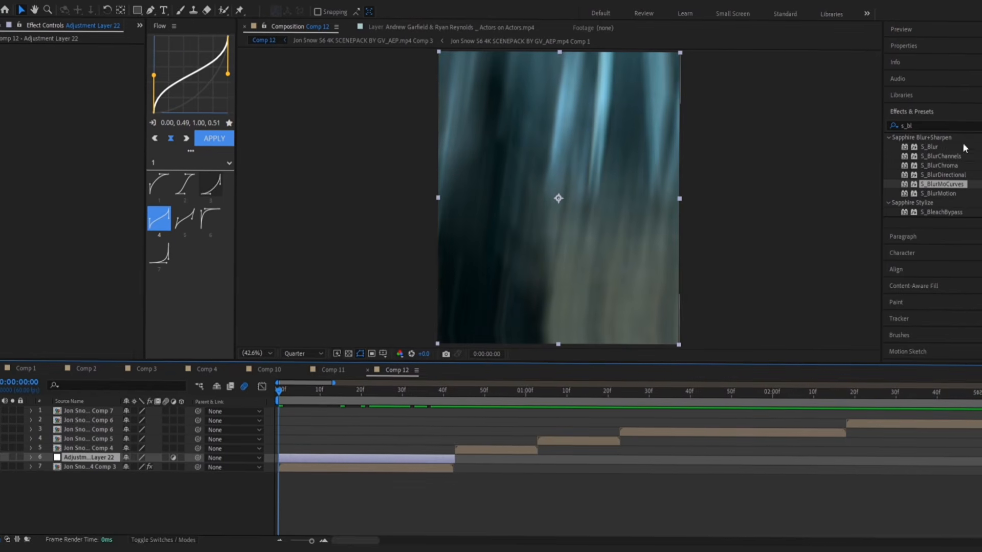
# Add S_HalfTone to the adjustment layer and set its Dots Frequency to 70
pyautogui.click(908, 124)
pyautogui.write('s_half')
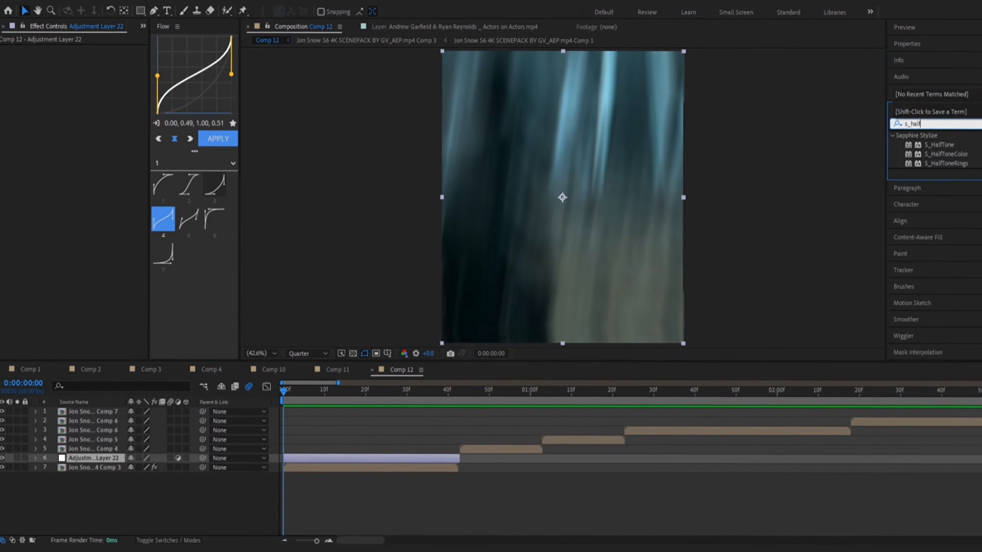
pyautogui.moveTo(626, 232); pyautogui.dragTo(87, 164)
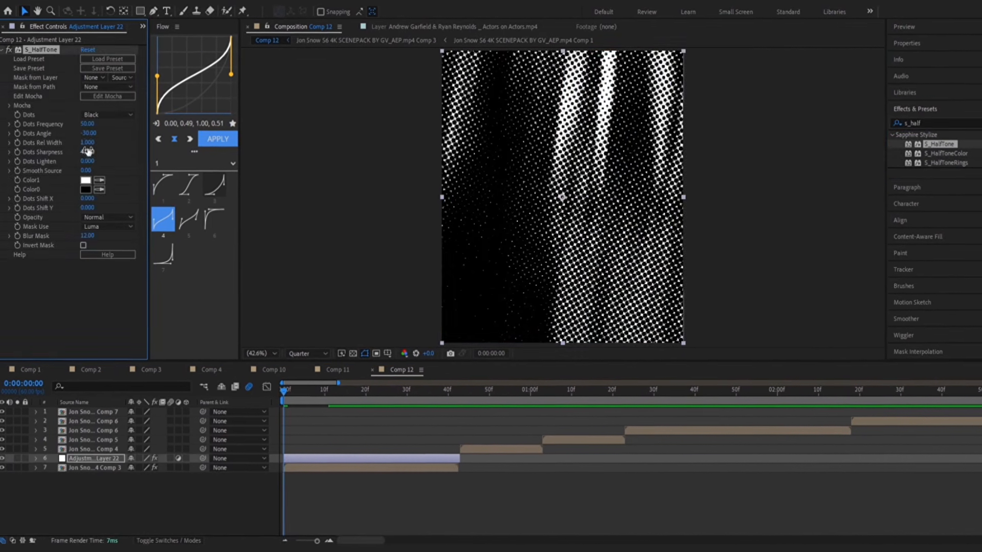
pyautogui.click(89, 124)
pyautogui.write('70')
pyautogui.press('Return')
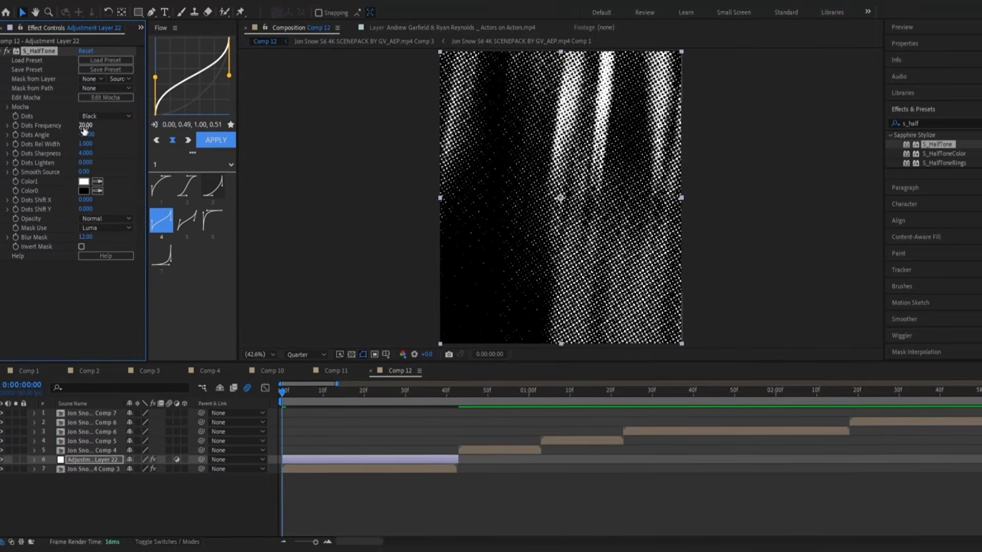
pyautogui.click(1, 53)
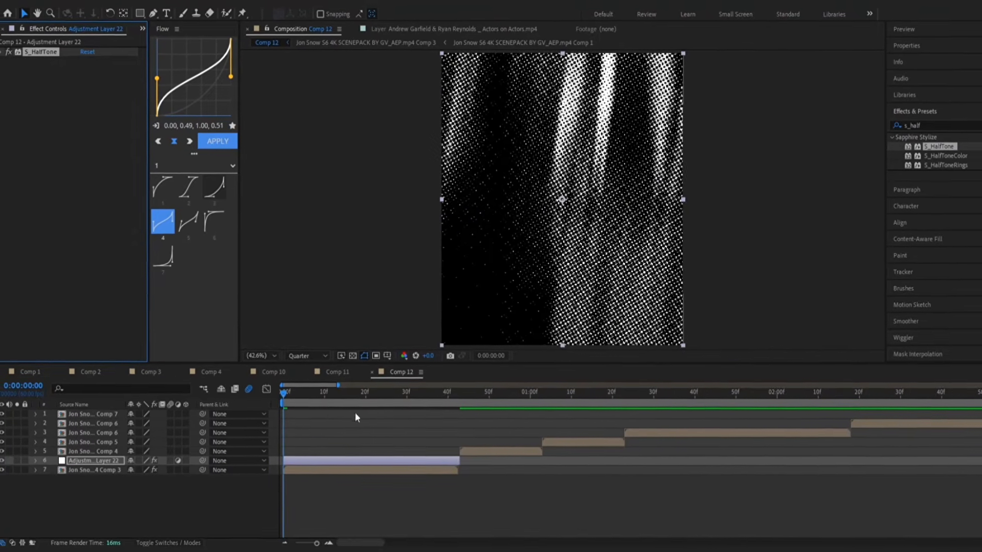
# Keyframe the adjustment layer's Opacity at 0% on frame 22 and at 100% on frame 0
pyautogui.click(373, 398)
pyautogui.press('t')
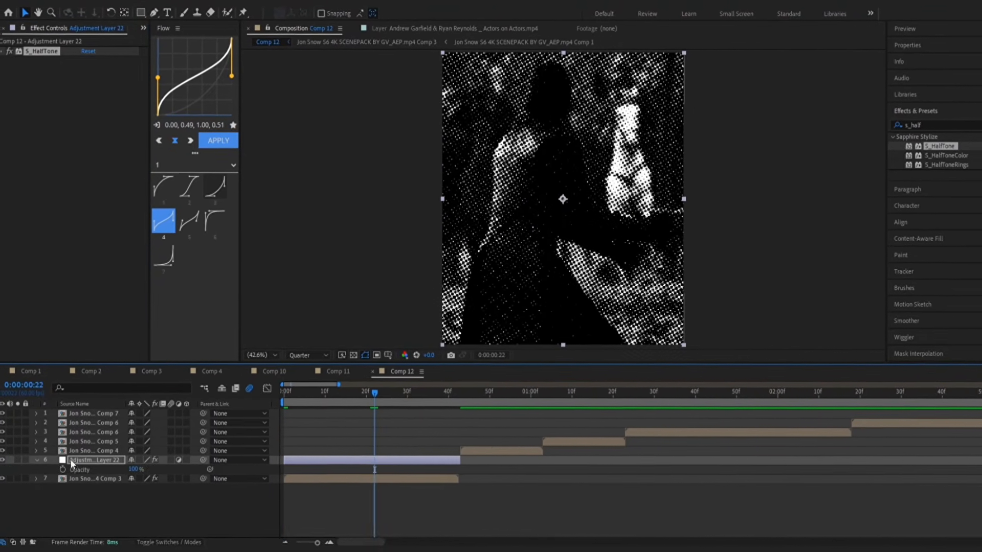
pyautogui.click(63, 468)
pyautogui.click(134, 469)
pyautogui.write('0')
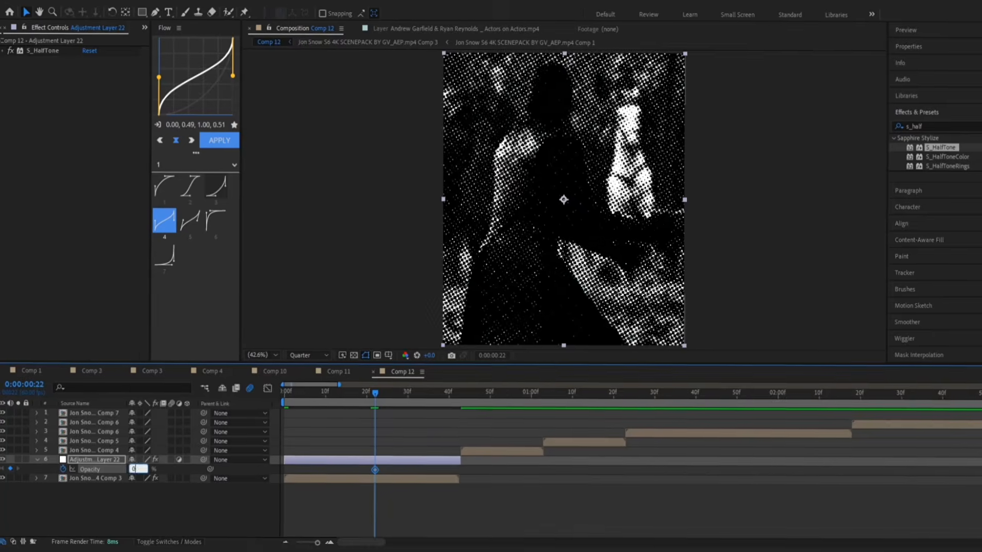
pyautogui.press('Return')
pyautogui.press('Home')
pyautogui.click(133, 468)
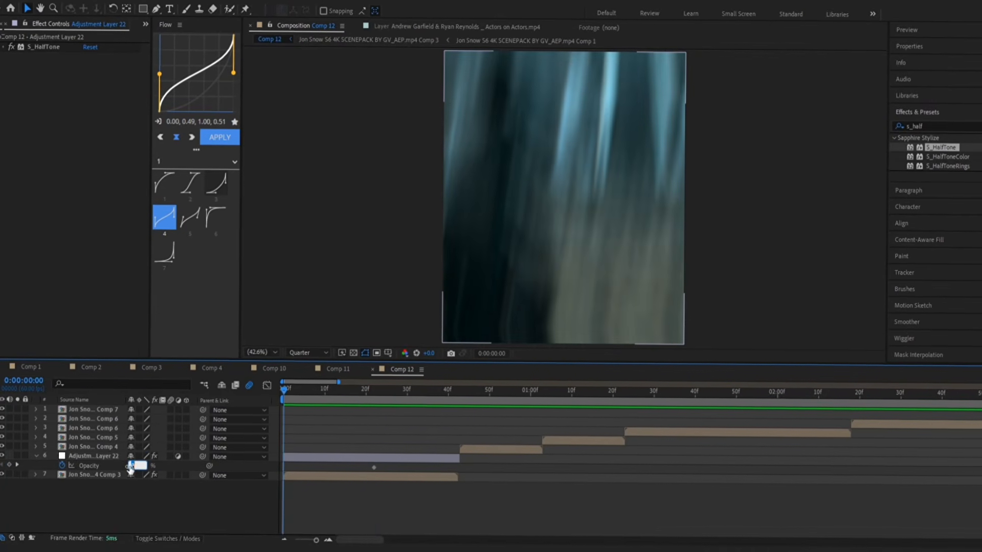
pyautogui.write('100')
pyautogui.press('Return')
# Ease both Opacity keyframes with a custom Flow curve, preview the fade, and refine the curve to 0.14, 0.00, 0.21, 1.00
pyautogui.moveTo(453, 488); pyautogui.dragTo(275, 440)
pyautogui.moveTo(154, 76); pyautogui.dragTo(178, 117)
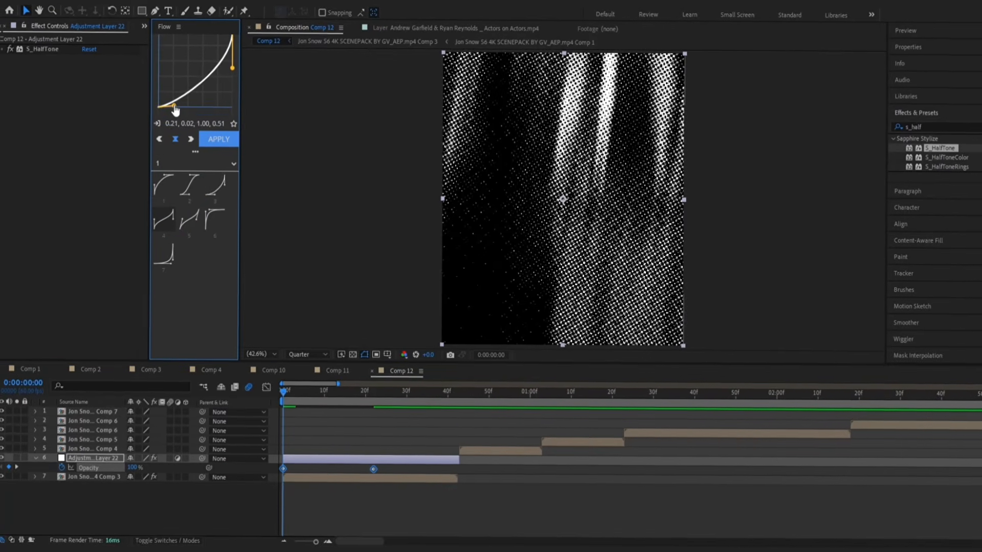
pyautogui.moveTo(232, 75); pyautogui.dragTo(171, 37)
pyautogui.click(216, 138)
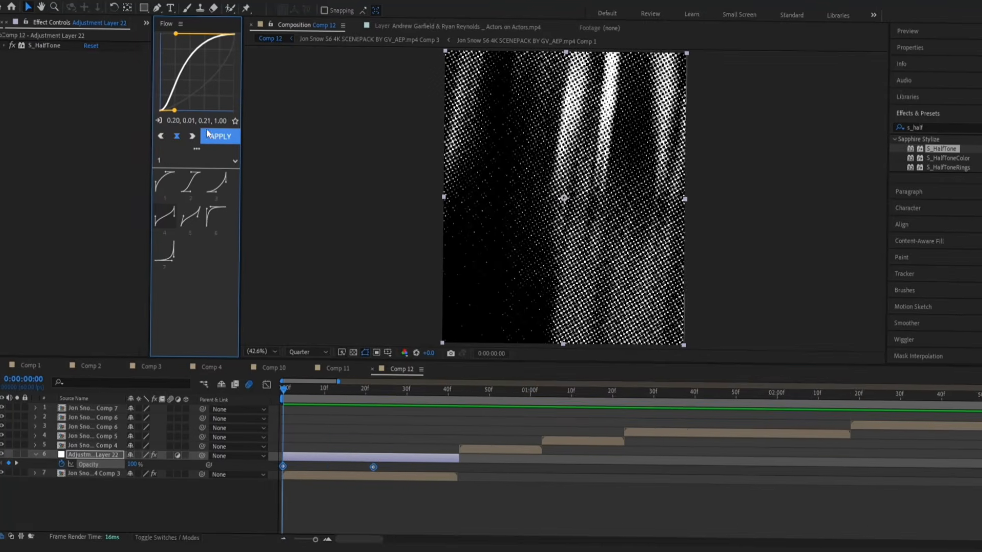
pyautogui.press('space')
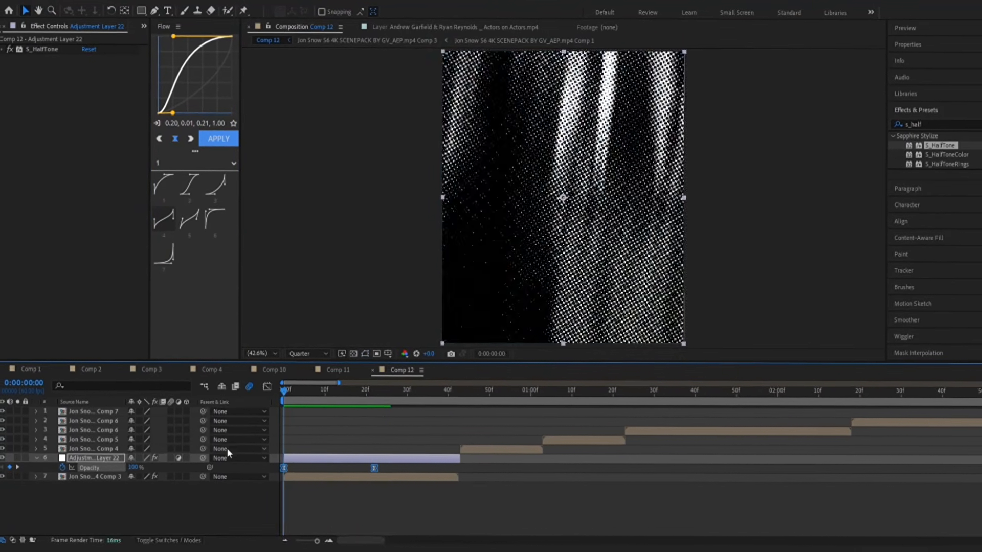
pyautogui.press('space')
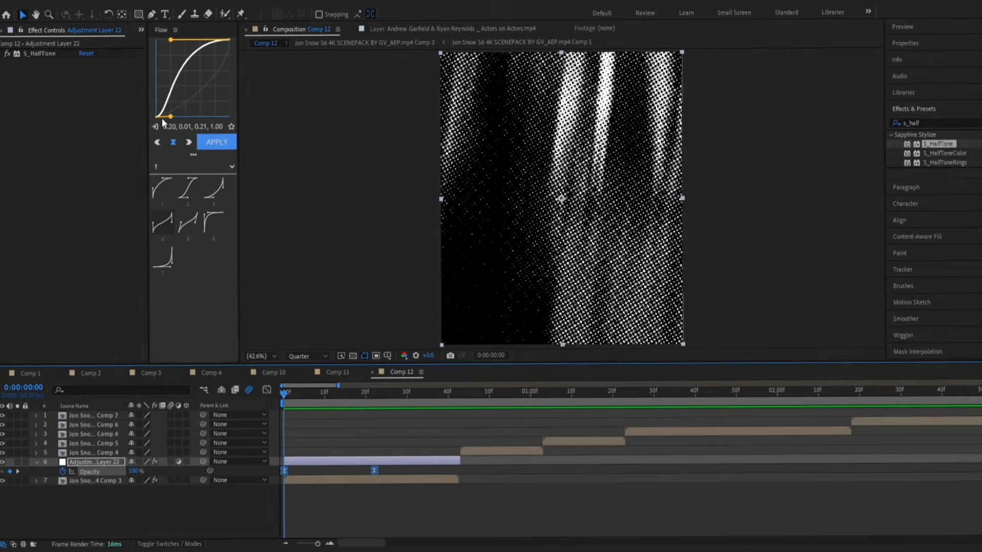
pyautogui.moveTo(169, 115); pyautogui.dragTo(169, 118)
pyautogui.click(220, 139)
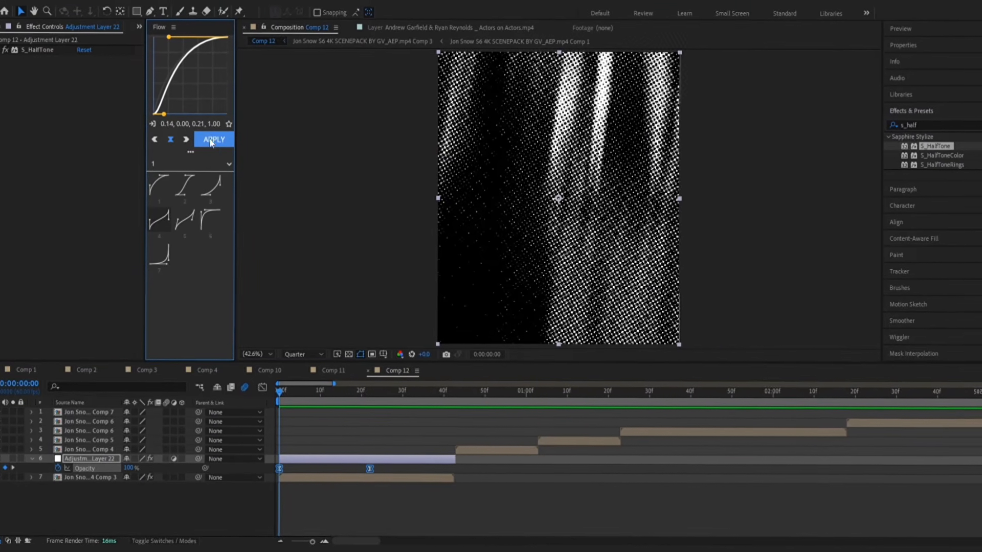
pyautogui.click(36, 461)
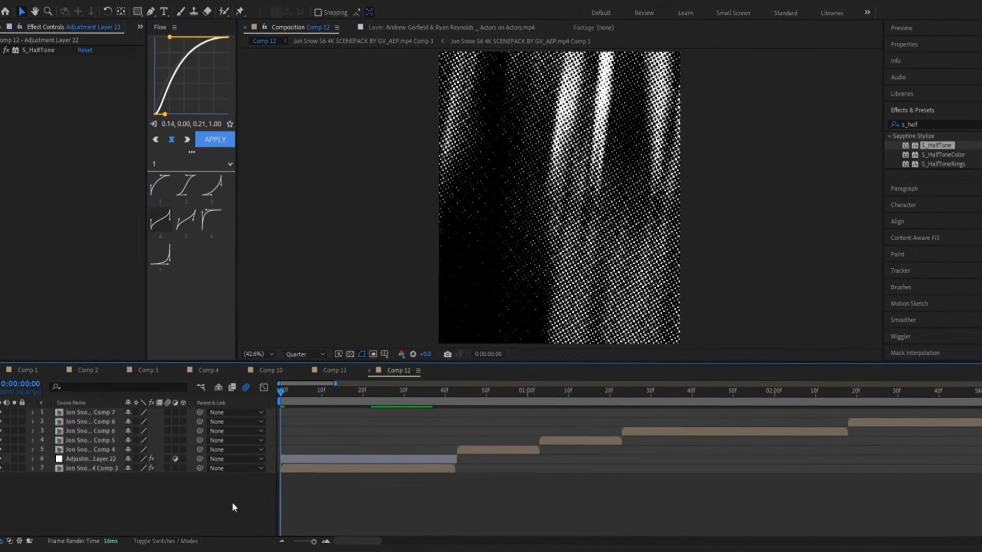
# Copy all five effects from the Comp 3 layer and paste them onto the Comp 4 layer at its first frame
pyautogui.press('-')
pyautogui.click(330, 468)
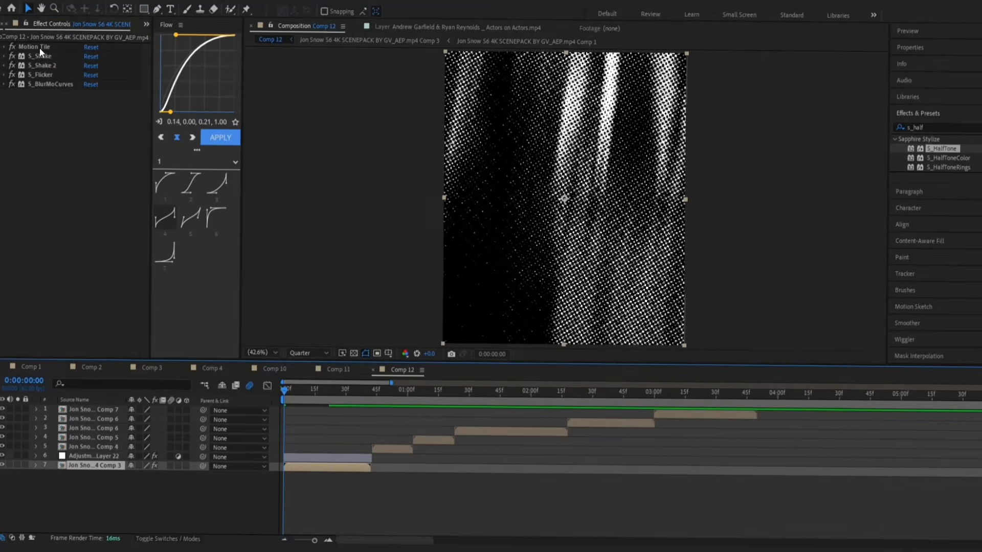
pyautogui.click(39, 50)
pyautogui.keyDown('shift'); pyautogui.click(42, 88); pyautogui.keyUp('shift')
pyautogui.click(391, 450)
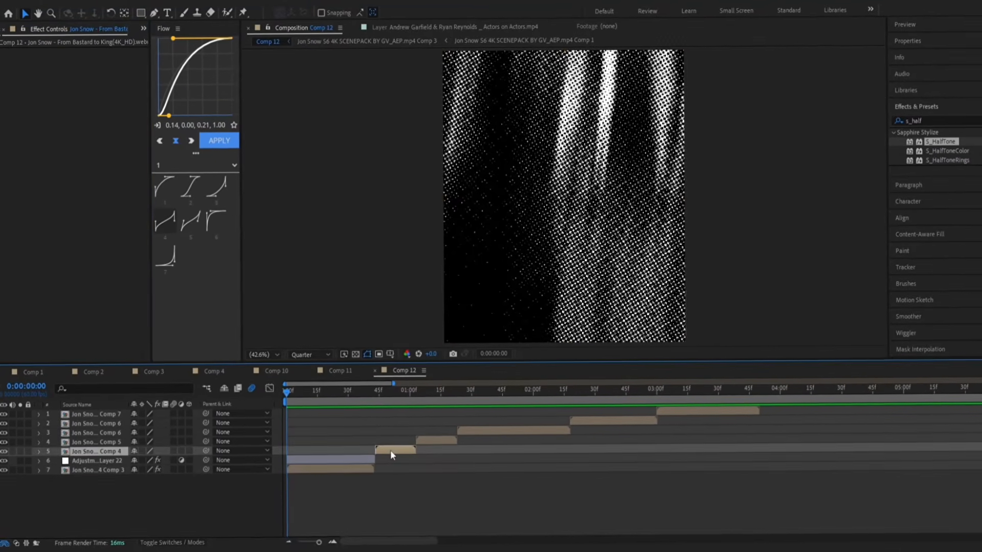
pyautogui.press('i')
pyautogui.hotkey('ctrl', 'v')
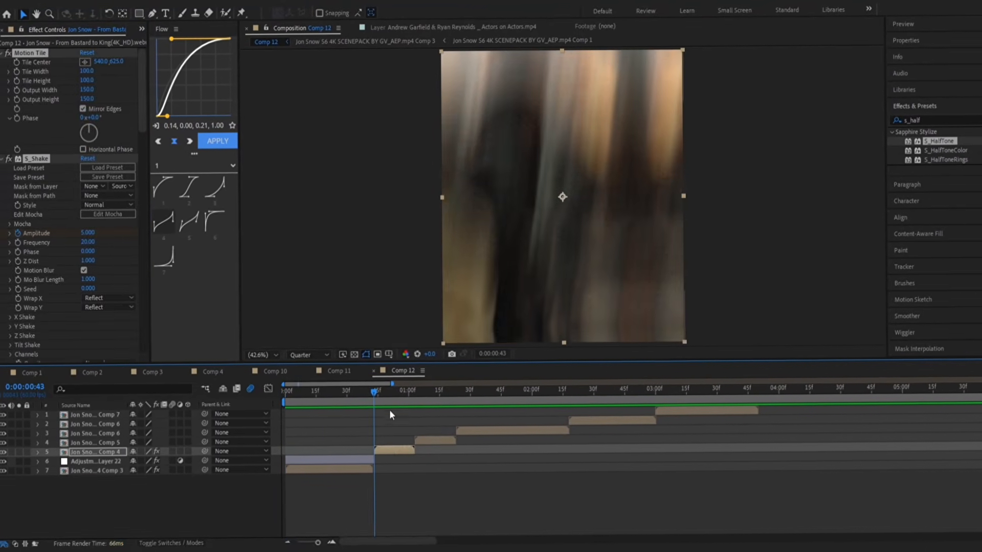
# Compress the Comp 4 layer's Amplitude and Z Dist keyframes so the last lands at 0:00:01:03, and preview the clip
pyautogui.moveTo(375, 394); pyautogui.dragTo(410, 398)
pyautogui.press('u')
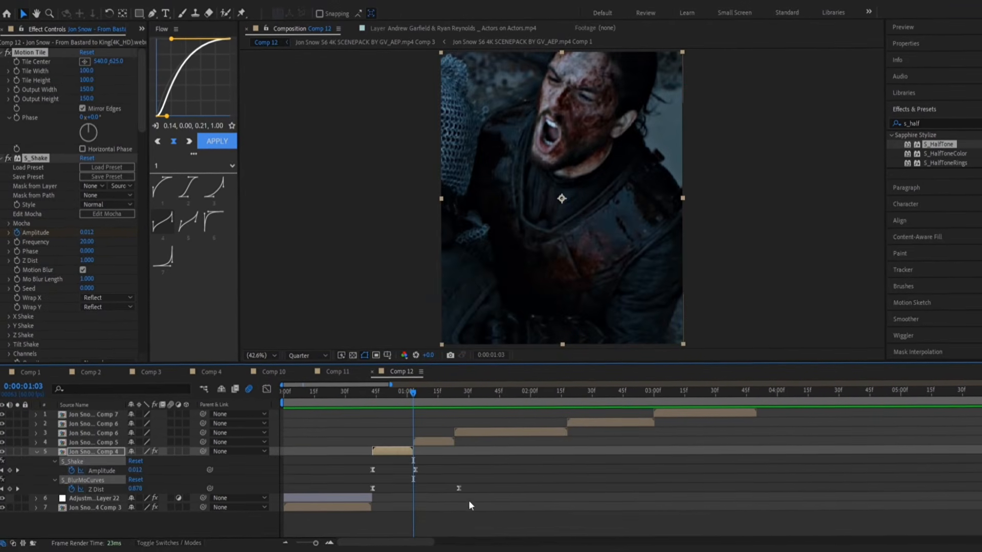
pyautogui.moveTo(469, 499); pyautogui.dragTo(415, 489)
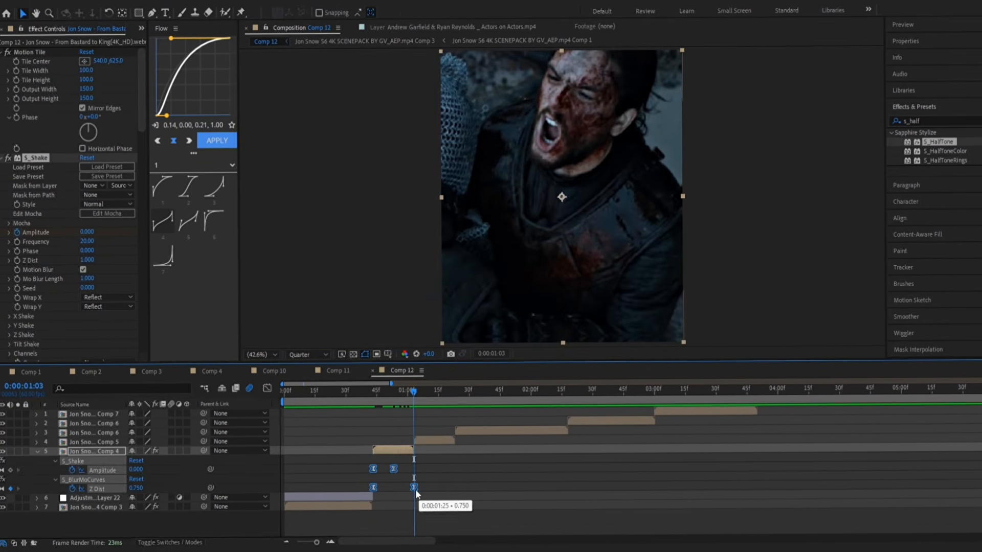
pyautogui.moveTo(414, 425); pyautogui.dragTo(344, 431)
pyautogui.press('space')
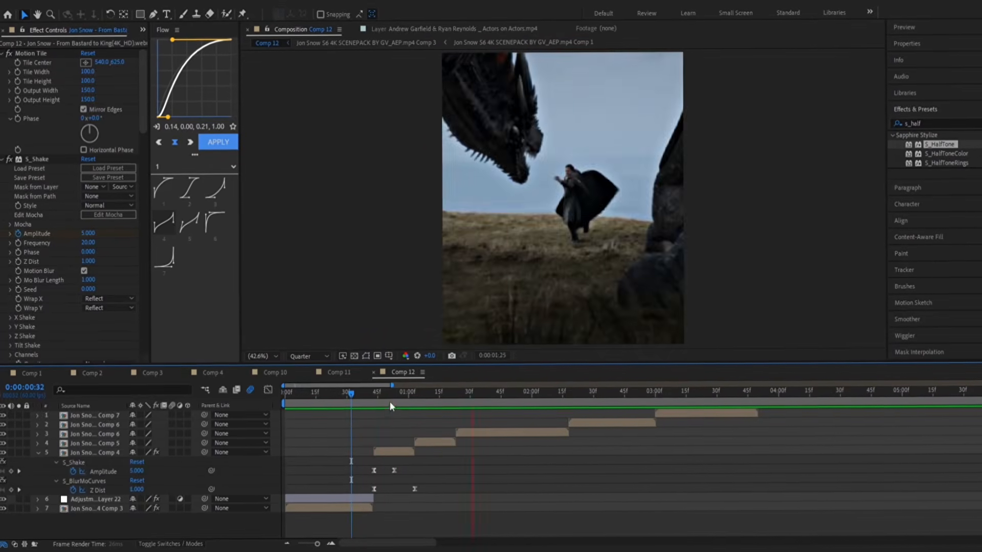
pyautogui.click(392, 402)
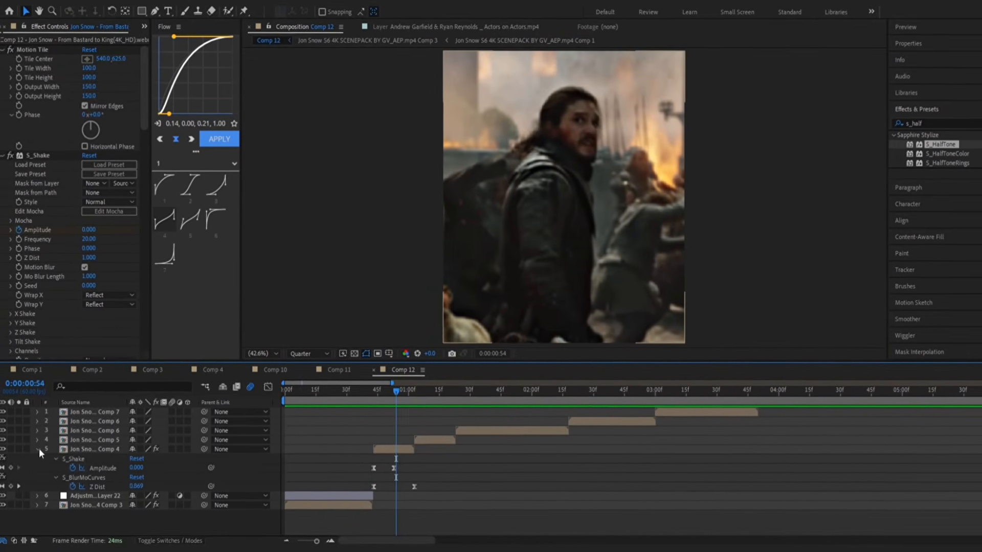
pyautogui.click(36, 450)
# Paste the effects onto the Comp 5 layer at its start and compress their keyframes to end at 0:00:01:23
pyautogui.click(422, 444)
pyautogui.press('i')
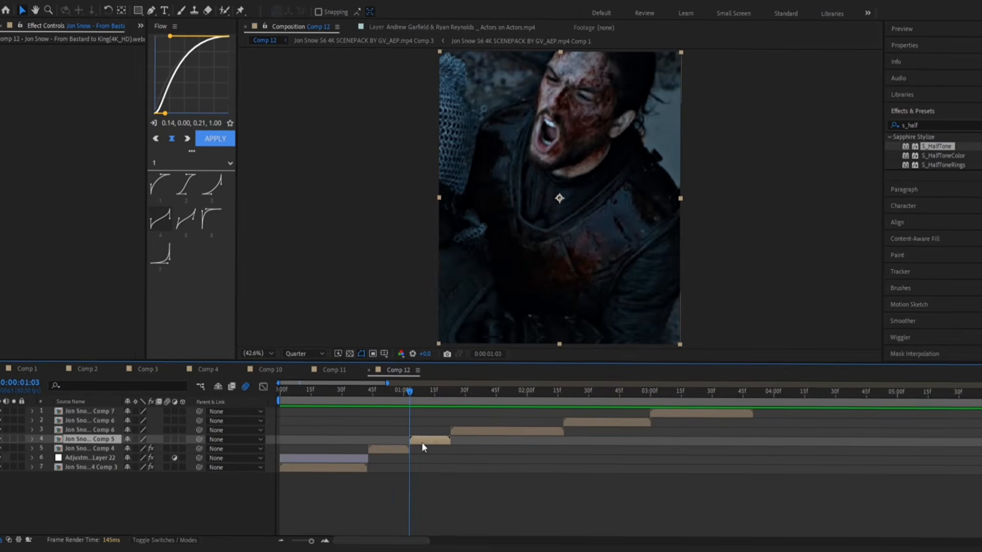
pyautogui.press('u')
pyautogui.moveTo(498, 486); pyautogui.dragTo(396, 456)
pyautogui.click(455, 393)
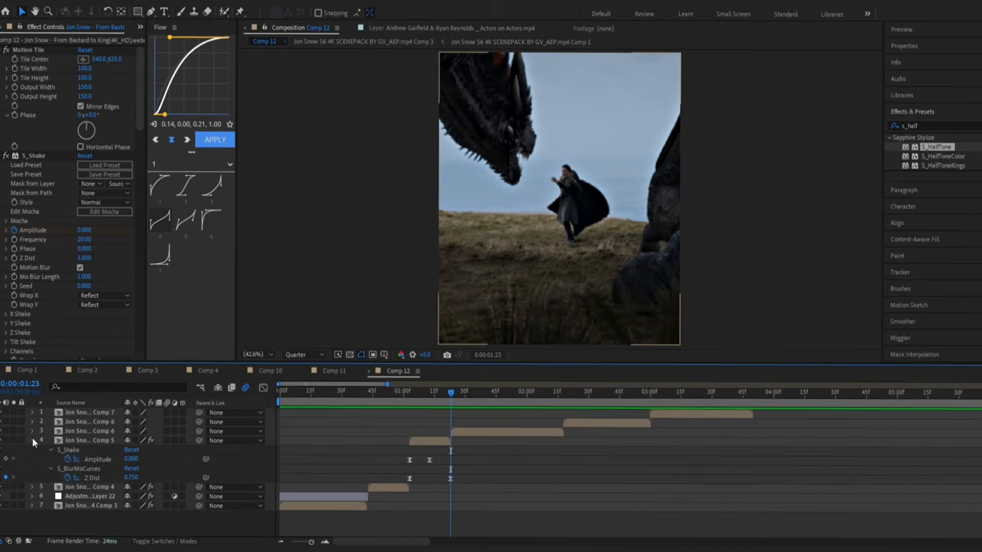
pyautogui.click(40, 440)
# Paste the effects onto the lower Comp 6 layer at 0:00:01:23 and stretch their keyframes to the clip's end at 0:00:02:18
pyautogui.click(481, 433)
pyautogui.hotkey('ctrl', 'v')
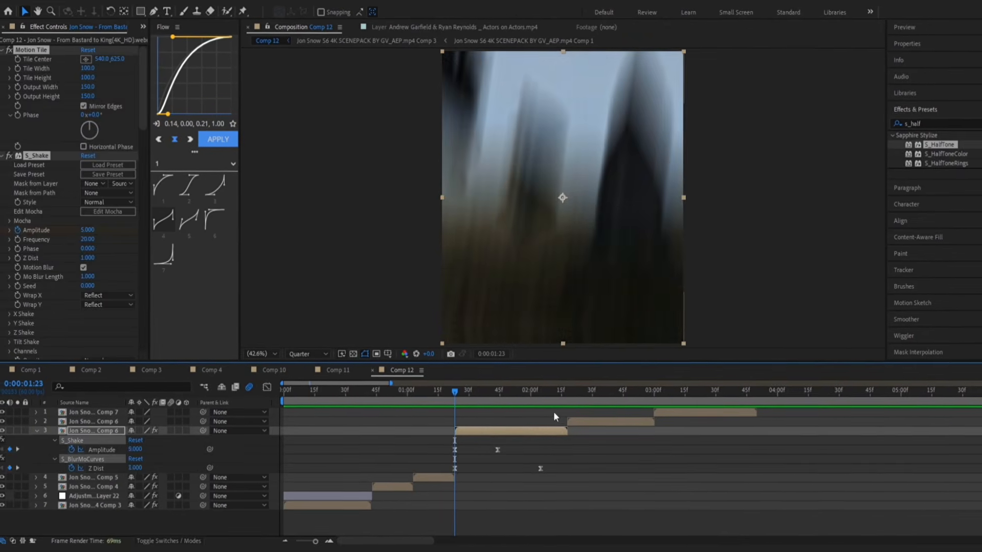
pyautogui.click(567, 393)
pyautogui.moveTo(540, 470); pyautogui.dragTo(566, 469)
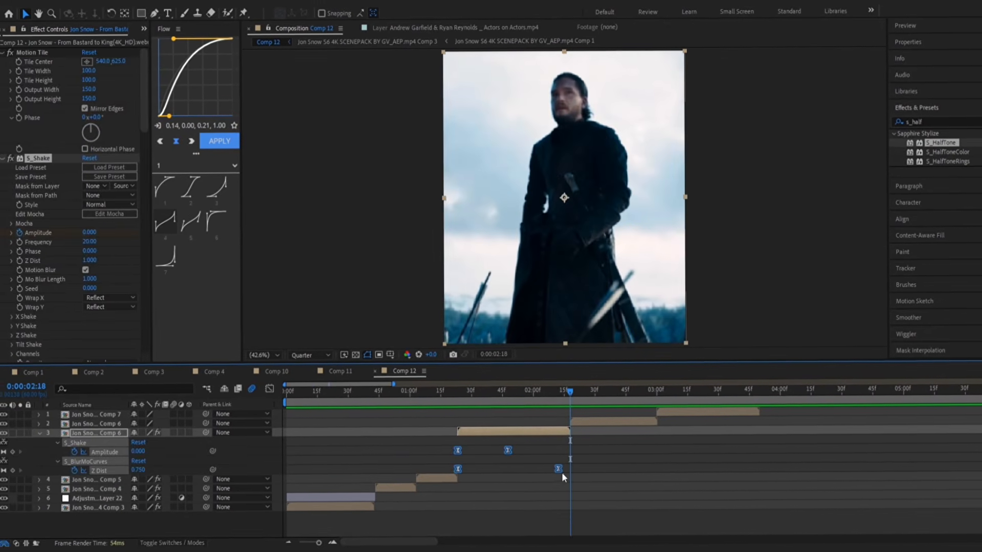
pyautogui.moveTo(497, 451); pyautogui.dragTo(511, 451)
pyautogui.press('u')
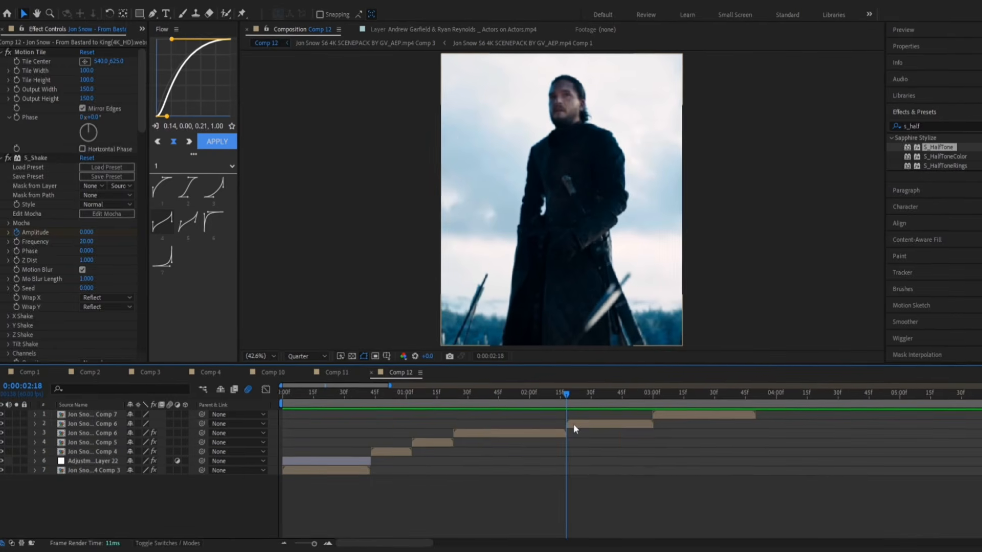
# Paste the effects onto the upper Comp 6 layer at 0:00:02:18, with the keyframes spanning to the clip's end at 0:00:03:00
pyautogui.click(575, 423)
pyautogui.hotkey('ctrl', 'v')
pyautogui.click(654, 396)
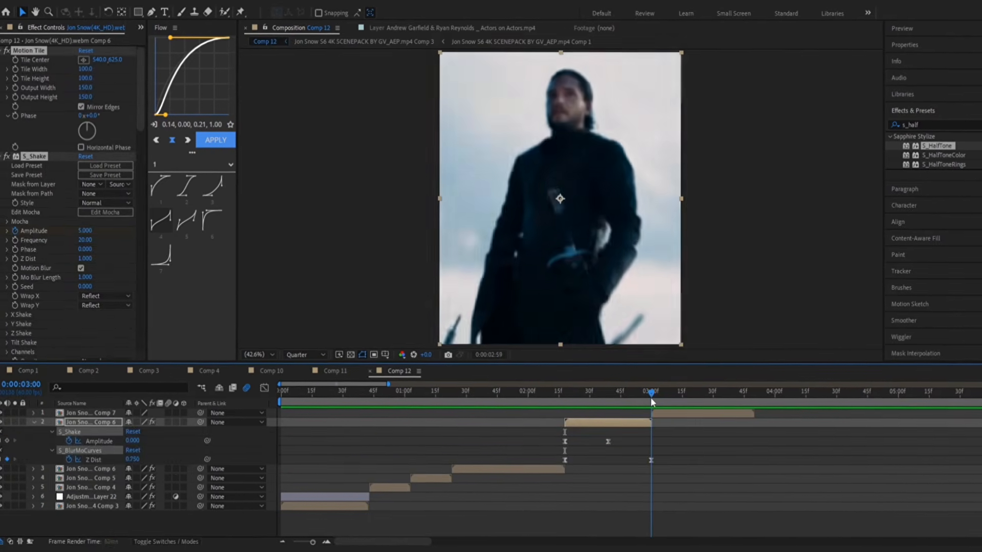
# Paste the effects onto the Comp 7 layer at 0:00:03:00, stretch their keyframes to the clip's end, and review the edit
pyautogui.click(663, 412)
pyautogui.hotkey('ctrl', 'v')
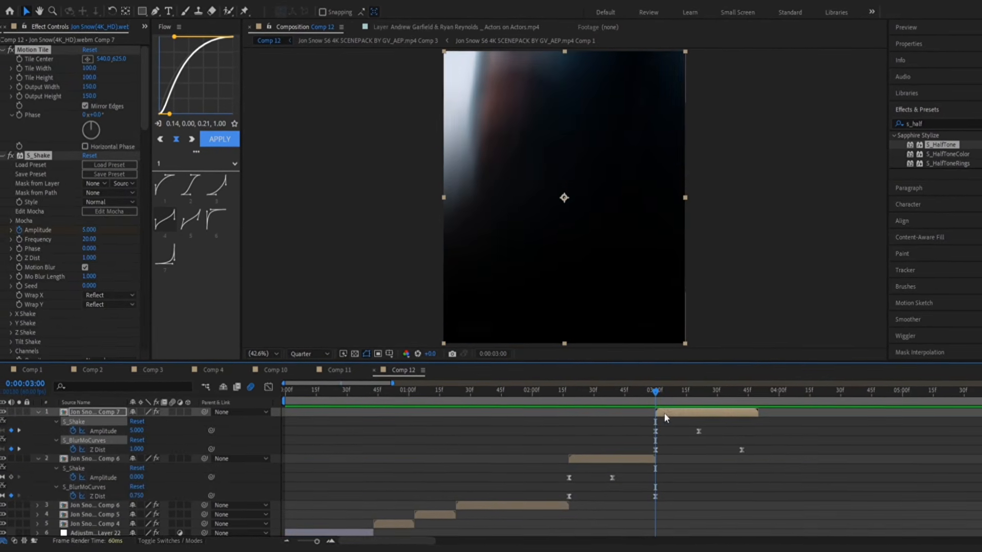
pyautogui.click(757, 393)
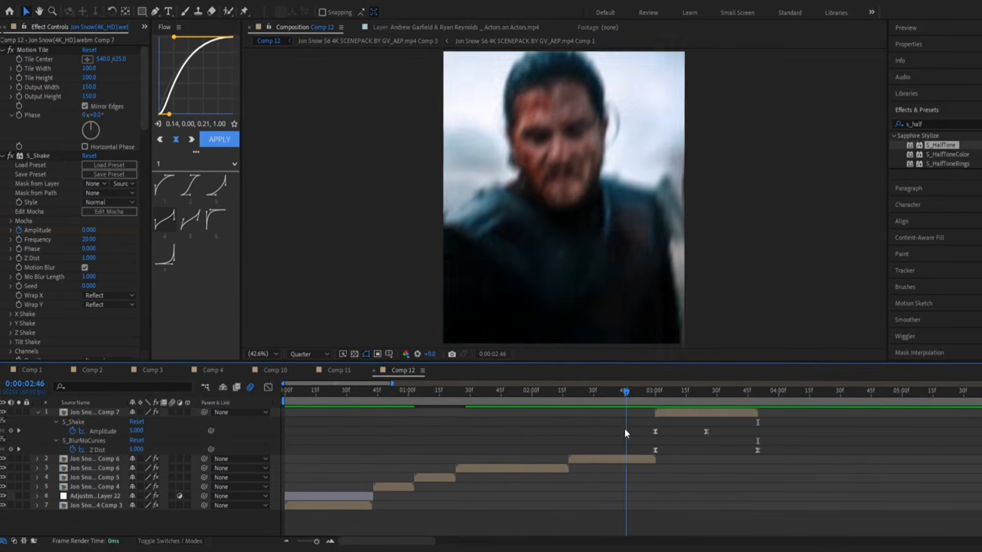
pyautogui.moveTo(624, 433); pyautogui.dragTo(431, 468)
pyautogui.press('u')
# Duplicate the halftone adjustment layer, align the copy with the start of the Comp 4 clip, and place it above that layer
pyautogui.click(330, 460)
pyautogui.hotkey('ctrl', 'd')
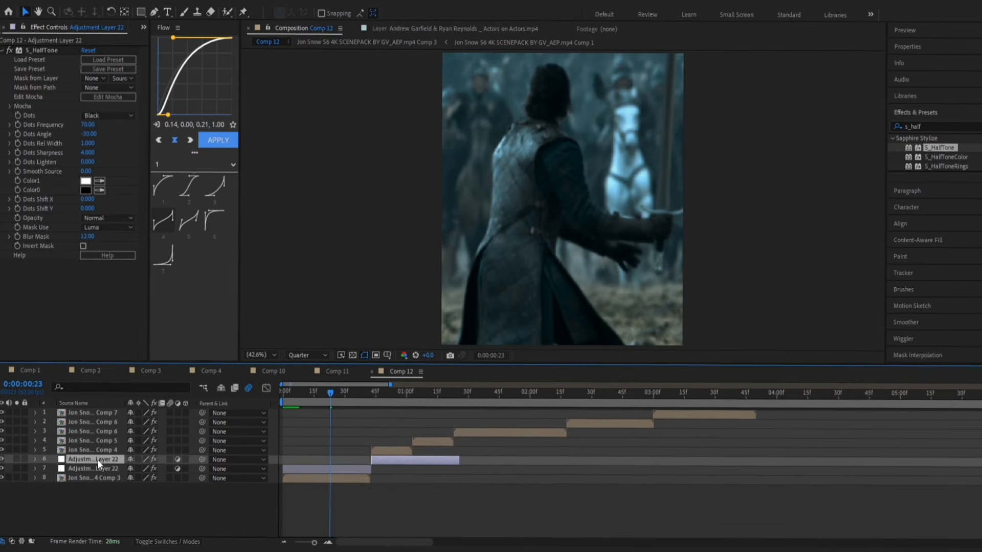
pyautogui.moveTo(97, 459); pyautogui.dragTo(97, 449)
# Shorten the copy's Opacity fade, trim it to the Comp 4 clip's length, and duplicate it over the Comp 5 clip's time span
pyautogui.press('t')
pyautogui.moveTo(404, 465); pyautogui.dragTo(393, 473)
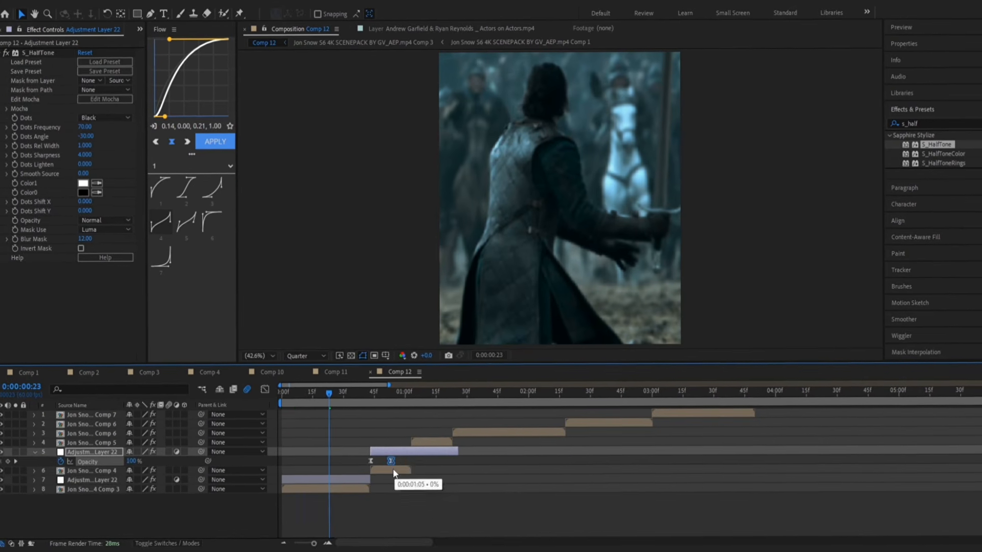
pyautogui.moveTo(458, 451)
pyautogui.mouseDown()
pyautogui.moveTo(410, 462)
pyautogui.moveTo(450, 455)
pyautogui.mouseUp()
pyautogui.click(38, 450)
pyautogui.hotkey('ctrl', 'd')
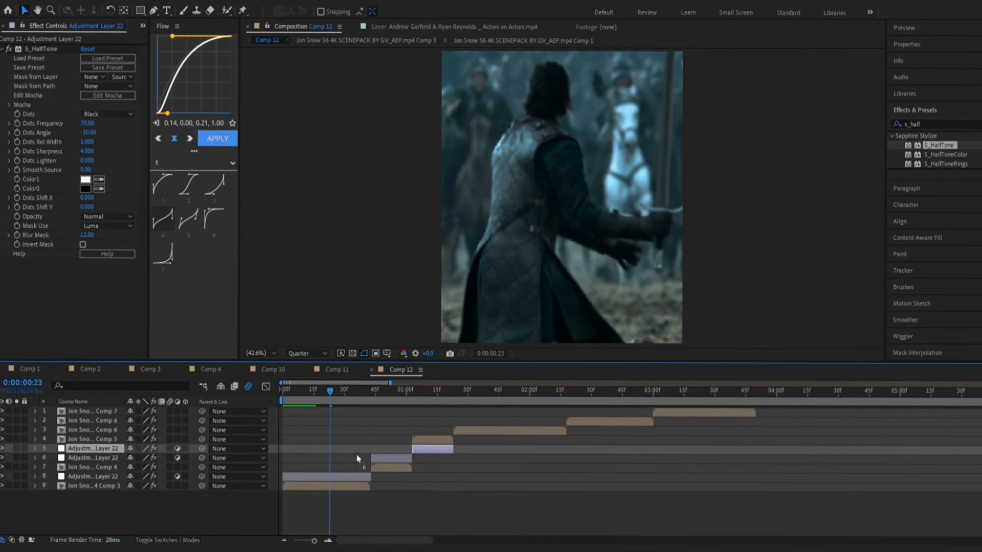
# Move the selected halftone layer above Comp 5, and place a duplicate of the first halftone layer above the lower Comp 6 layer, starting at 0:00:01:23
pyautogui.hotkey('ctrl', ']')
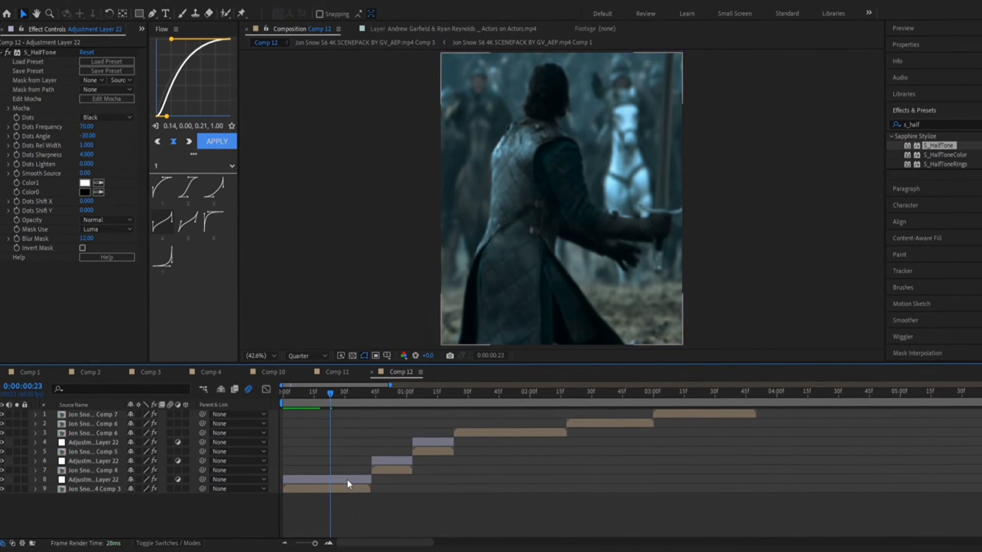
pyautogui.hotkey('ctrl', 'd')
pyautogui.moveTo(348, 479); pyautogui.dragTo(535, 478)
pyautogui.click(446, 394)
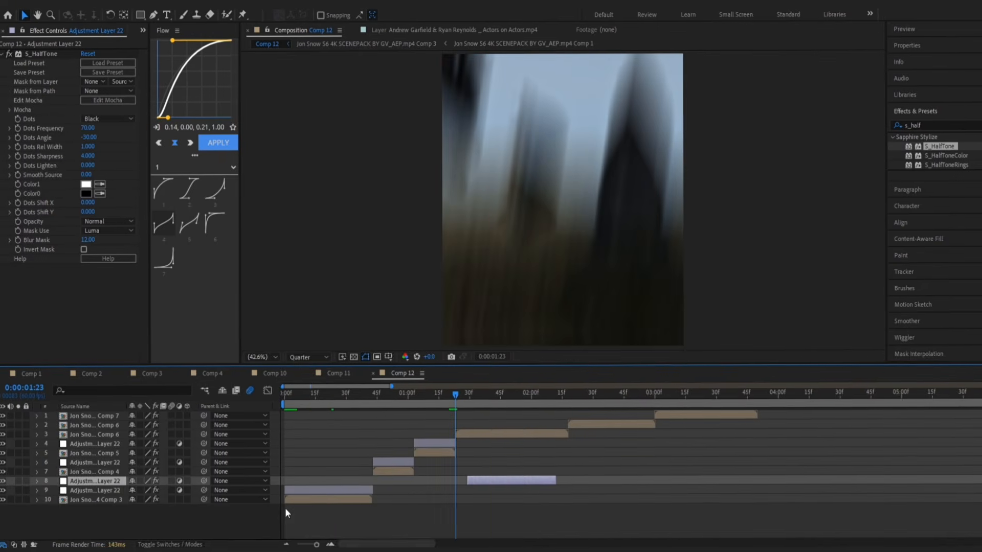
pyautogui.press('[')
pyautogui.moveTo(125, 478); pyautogui.dragTo(136, 432)
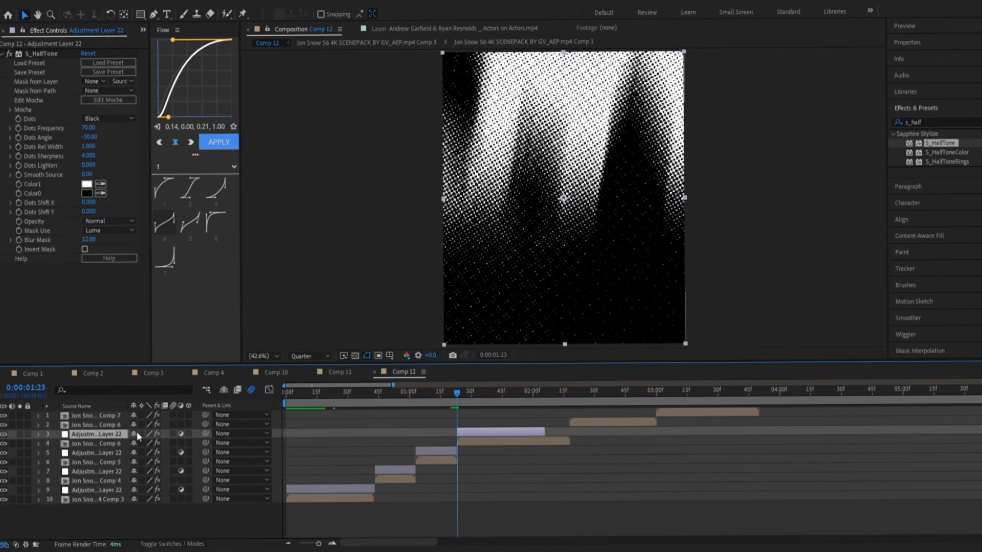
# Extend the copy to the end of the lower Comp 6 clip and reposition its ending Opacity keyframe
pyautogui.press('u')
pyautogui.moveTo(548, 445); pyautogui.dragTo(522, 448)
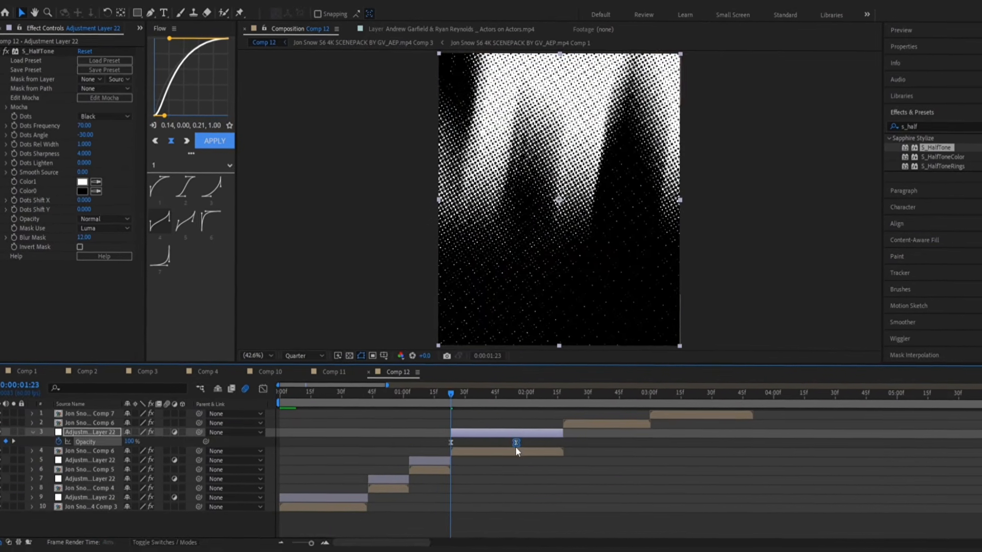
pyautogui.press('u')
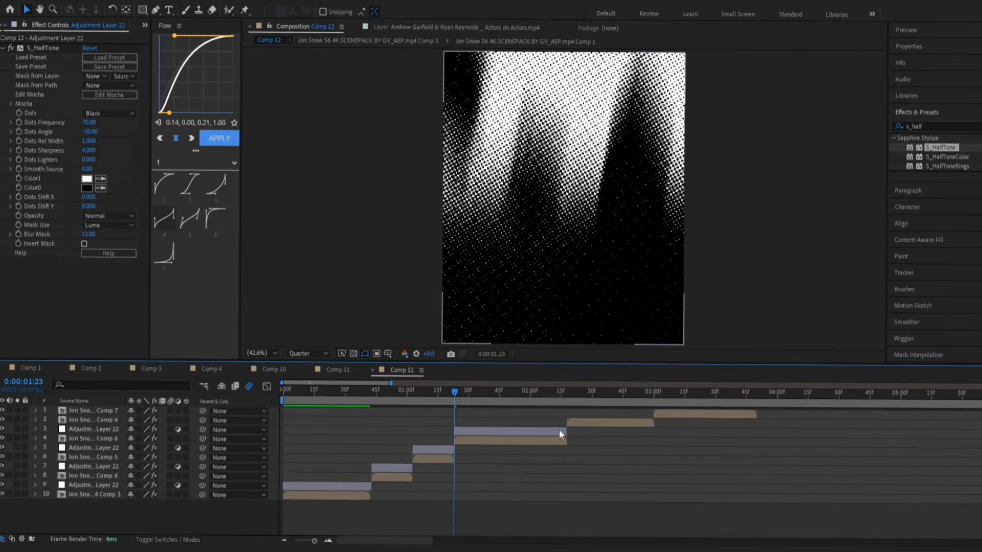
# Duplicate the first halftone layer, start the copy at 0:00:02:18, and place it above the upper Comp 6 layer
pyautogui.click(327, 485)
pyautogui.hotkey('ctrl', 'd')
pyautogui.moveTo(352, 489); pyautogui.dragTo(615, 486)
pyautogui.click(566, 393)
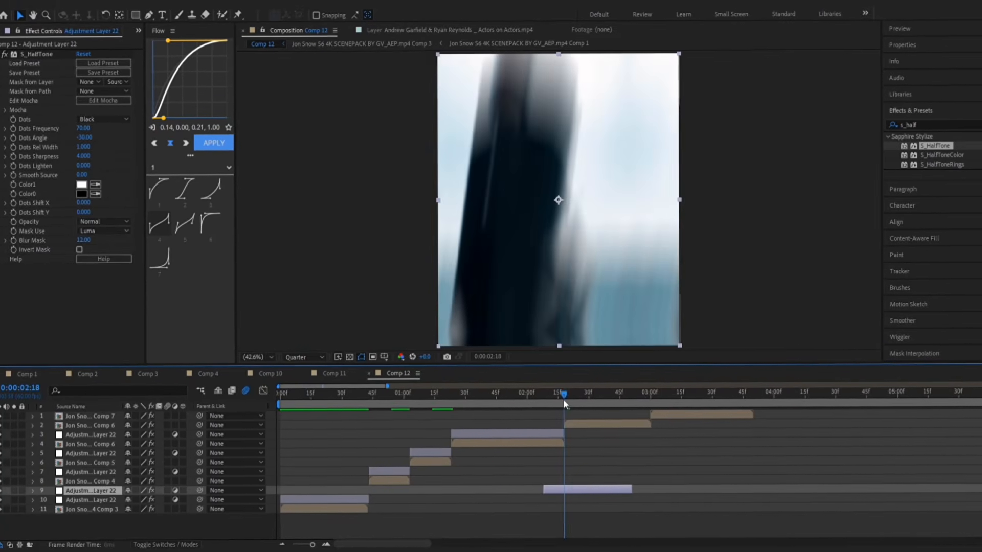
pyautogui.press('[')
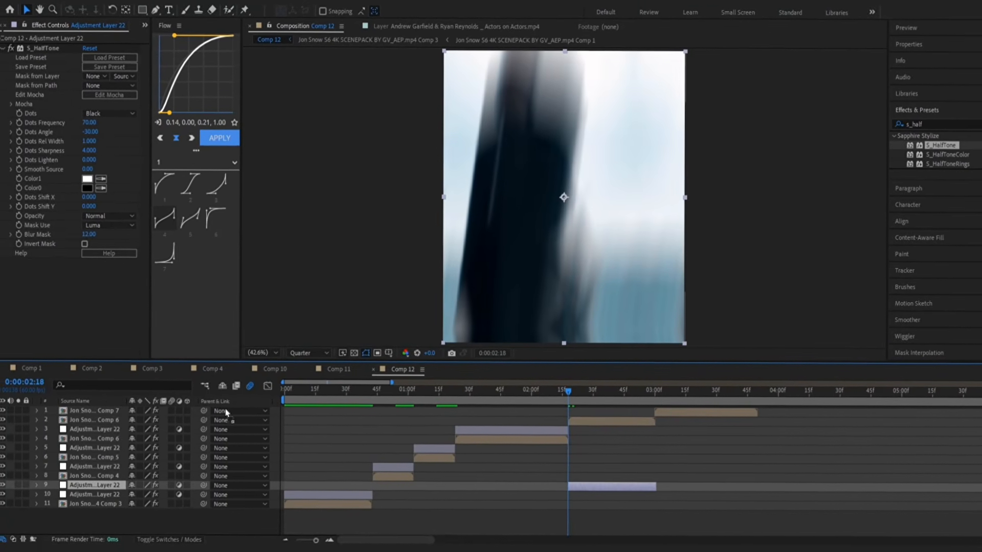
pyautogui.moveTo(98, 485); pyautogui.dragTo(97, 416)
# Duplicate the halftone layer for the Comp 7 clip, place it above that layer, and extend it to the clip's end at 0:00:03:49
pyautogui.moveTo(566, 397); pyautogui.dragTo(715, 424)
pyautogui.hotkey('ctrl', 'd')
pyautogui.moveTo(123, 424); pyautogui.dragTo(118, 413)
pyautogui.moveTo(645, 390); pyautogui.dragTo(754, 418)
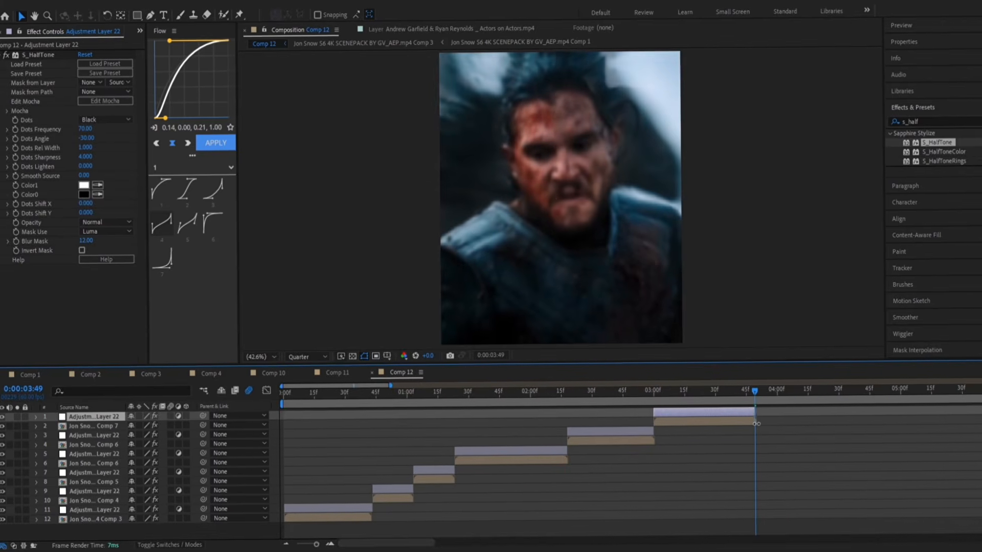
# Check the Opacity keyframes of the halftone layer above Comp 7 and preview the whole edit from the start
pyautogui.press('u')
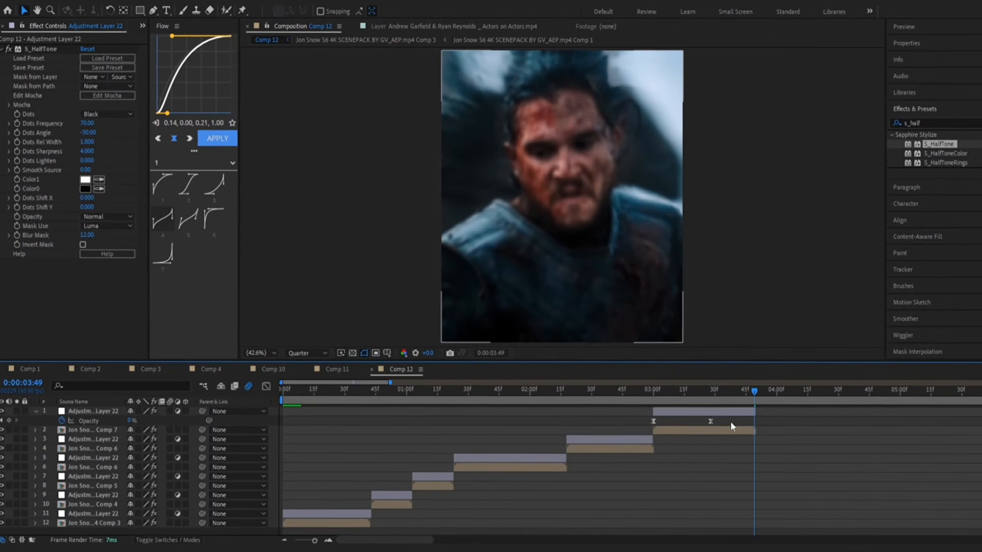
pyautogui.press('u')
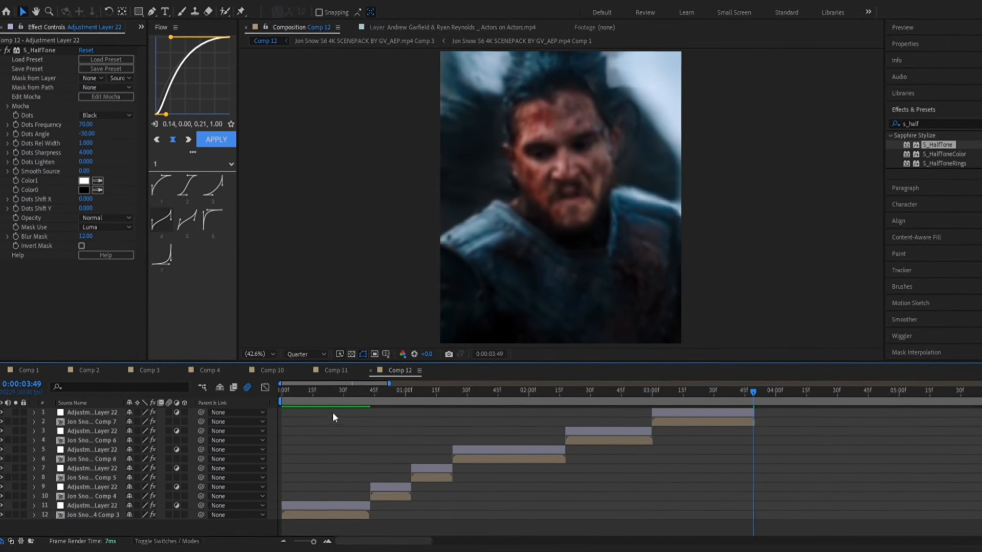
pyautogui.press('space')
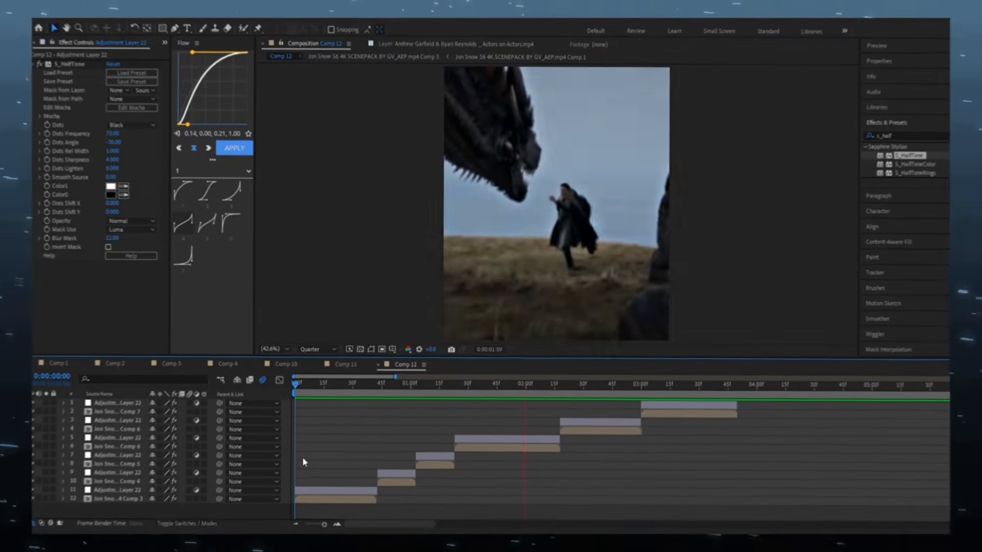